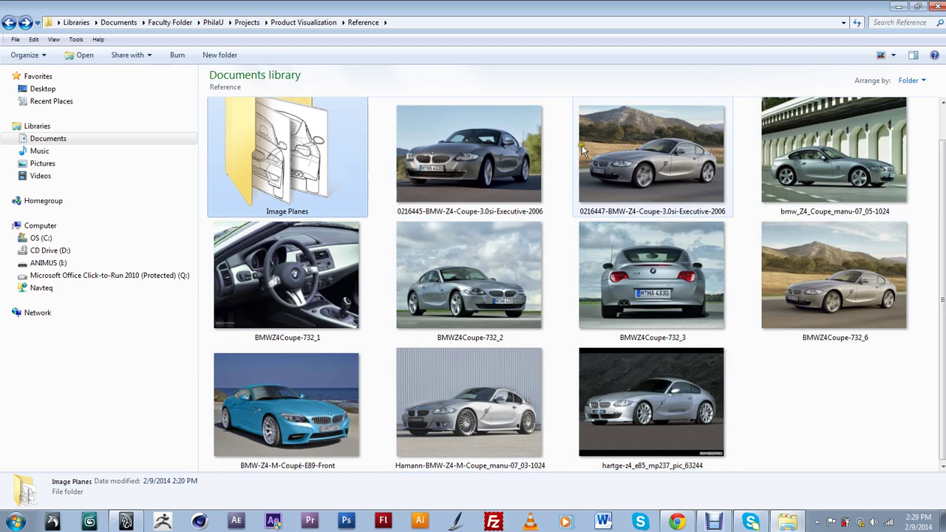
Step: View the reference photo 0216447-BMW-Z4-Coupe-3.0si-Executive-2006 at full window size, and close it
{"action": "double_click", "coordinate": [648, 150]}
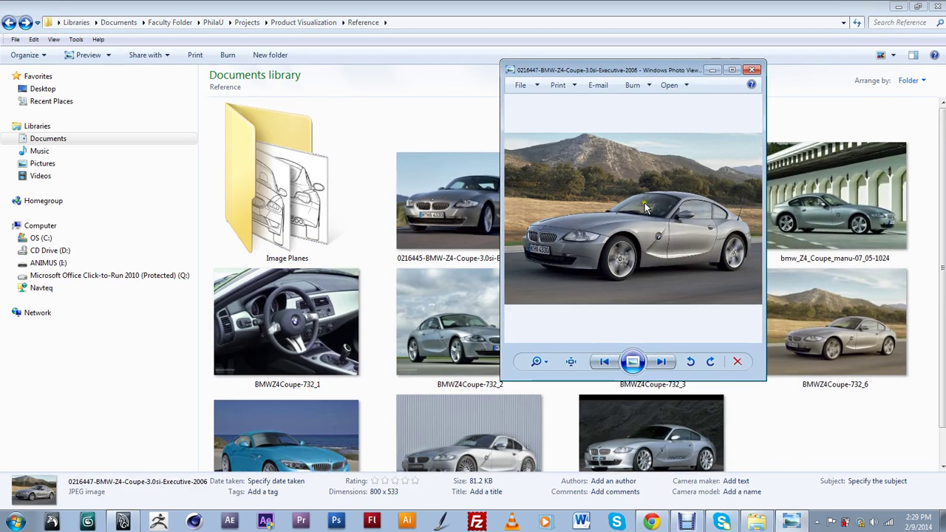
{"action": "left_click", "coordinate": [731, 69]}
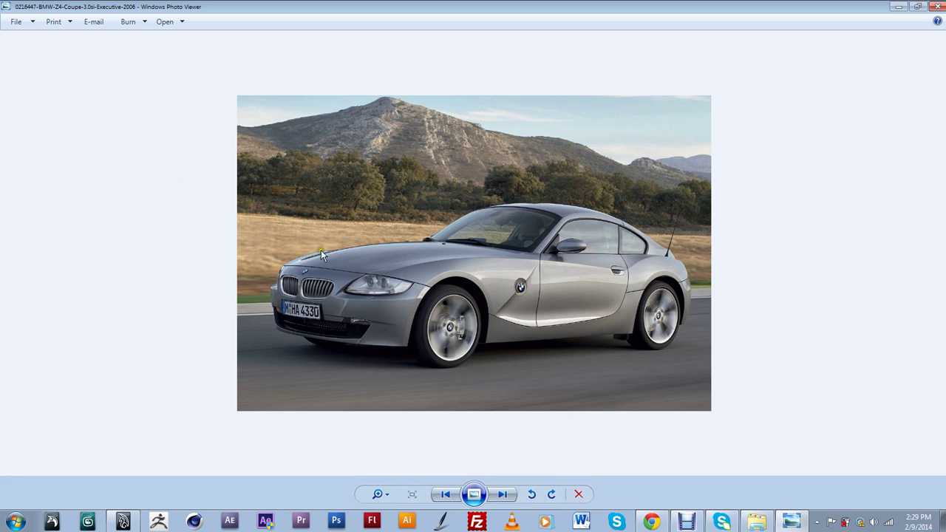
{"action": "left_click", "coordinate": [936, 6]}
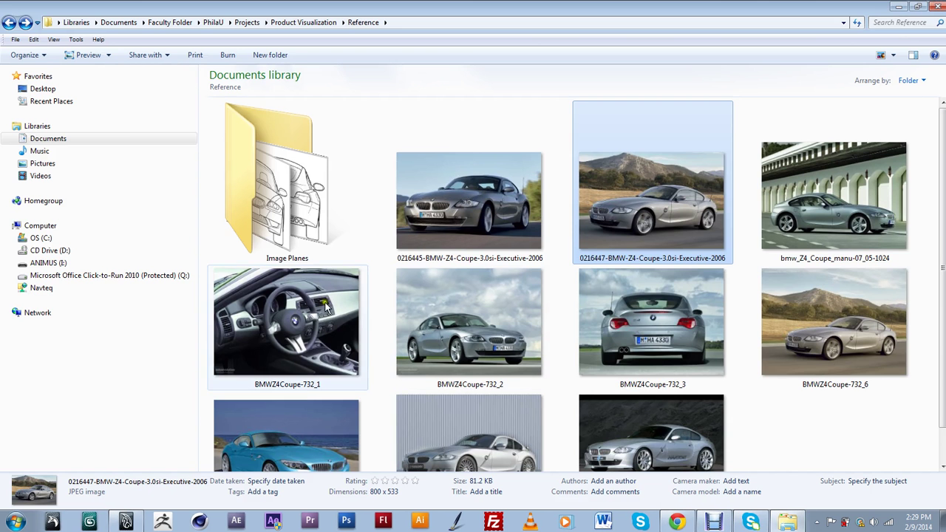
Step: Open the Image Planes folder and view the bmw-z4-m-e85 blueprint sheet
{"action": "double_click", "coordinate": [329, 178]}
{"action": "double_click", "coordinate": [452, 186]}
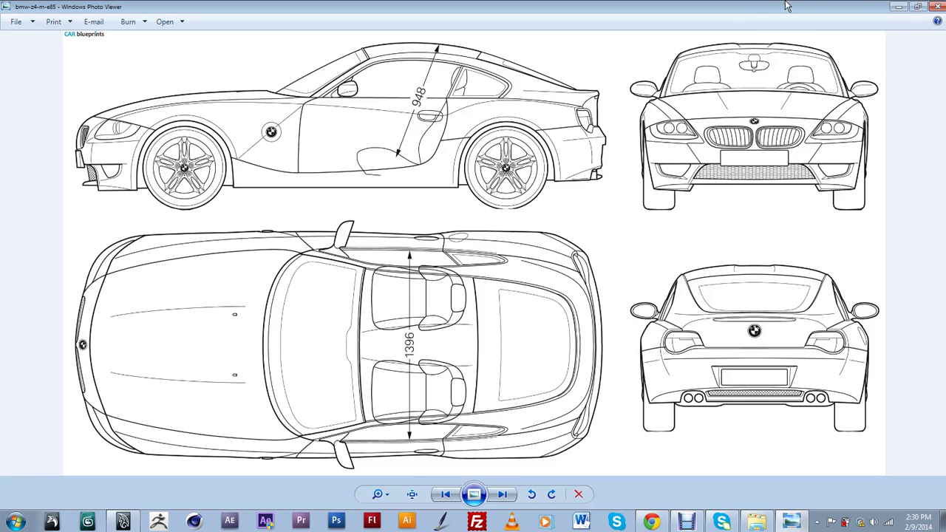
{"action": "left_click", "coordinate": [936, 9]}
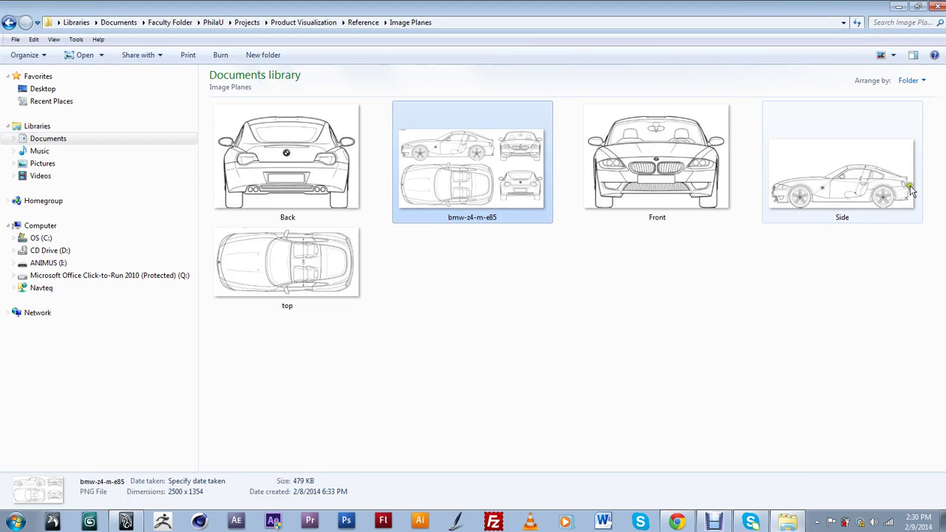
Step: Select the Back drawing, and view the Side drawing of the car before closing it
{"action": "left_click", "coordinate": [293, 153]}
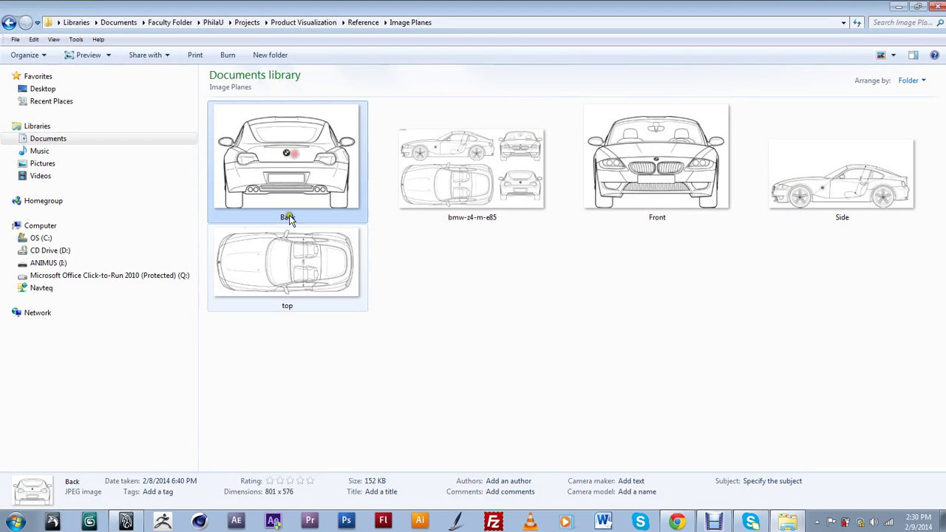
{"action": "double_click", "coordinate": [818, 187]}
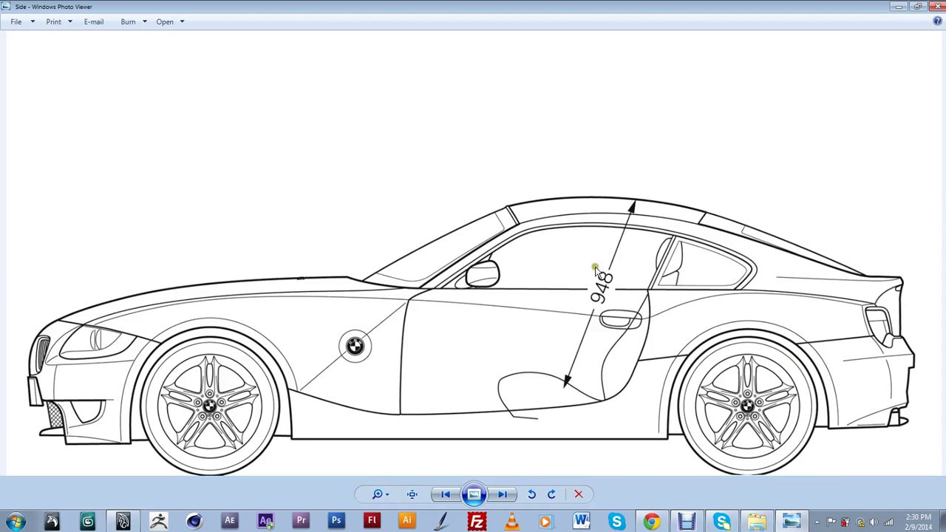
{"action": "left_click", "coordinate": [939, 7]}
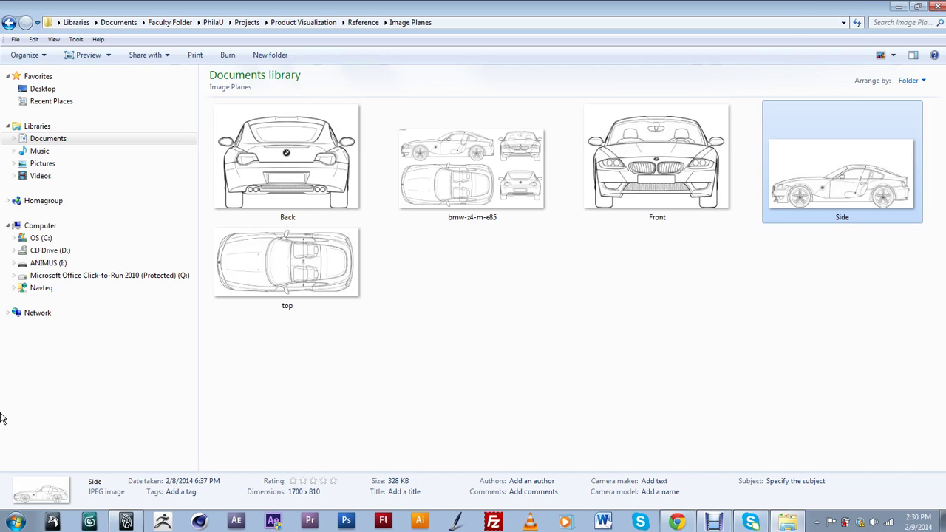
Step: Switch to Maya and change the viewport from perspective to the front orthographic view
{"action": "left_click", "coordinate": [89, 522]}
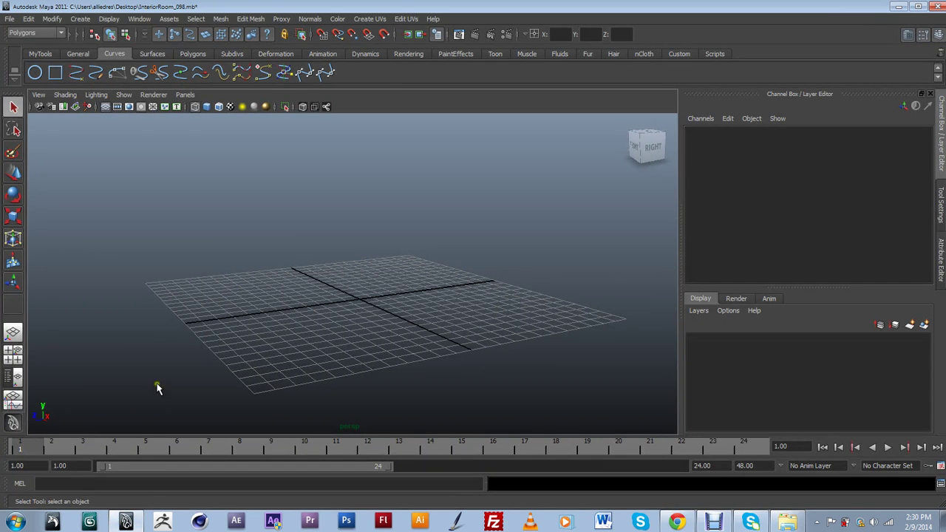
{"action": "left_click_drag", "start_coordinate": [271, 226], "coordinate": [392, 249], "text": "alt"}
{"action": "right_click_drag", "start_coordinate": [392, 249], "coordinate": [358, 270], "text": "alt"}
{"action": "middle_click_drag", "start_coordinate": [358, 270], "coordinate": [387, 295], "text": "alt"}
{"action": "left_click_drag", "start_coordinate": [387, 295], "coordinate": [386, 332], "text": "alt"}
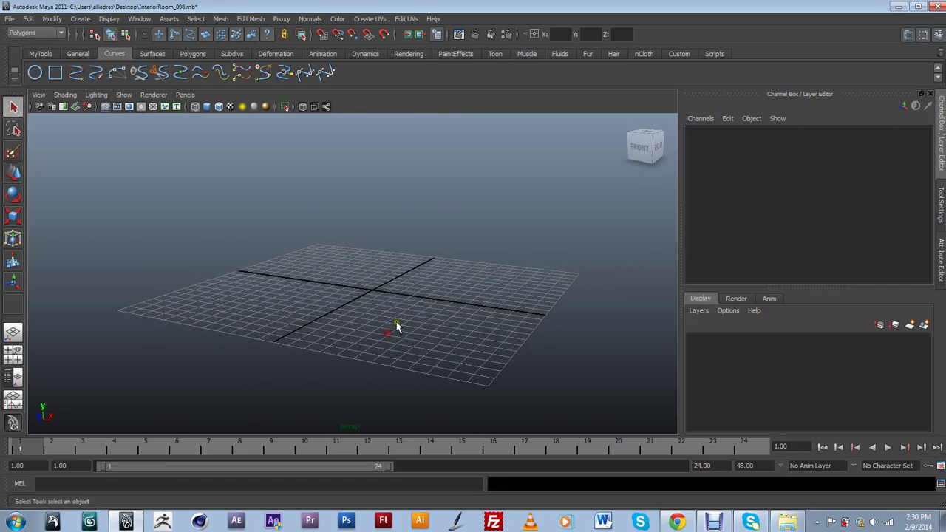
{"action": "left_click", "coordinate": [184, 95]}
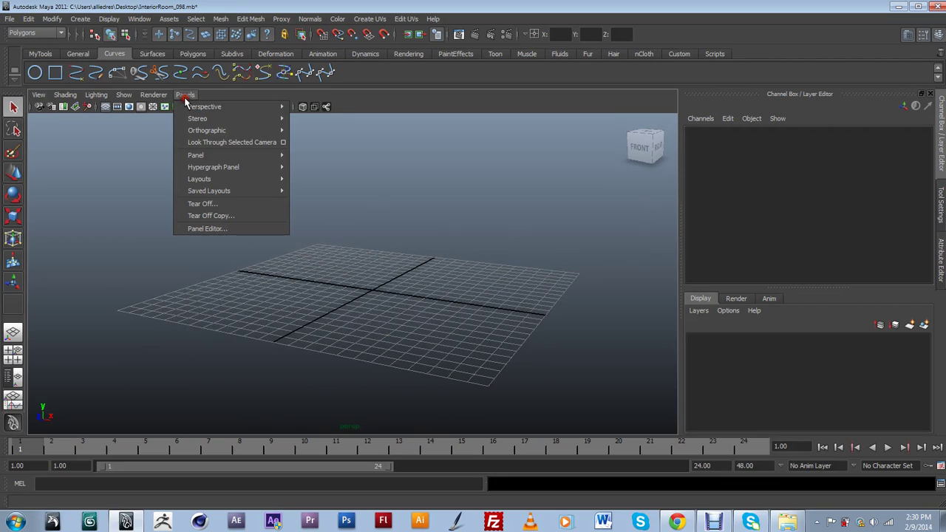
{"action": "mouse_move", "coordinate": [222, 131]}
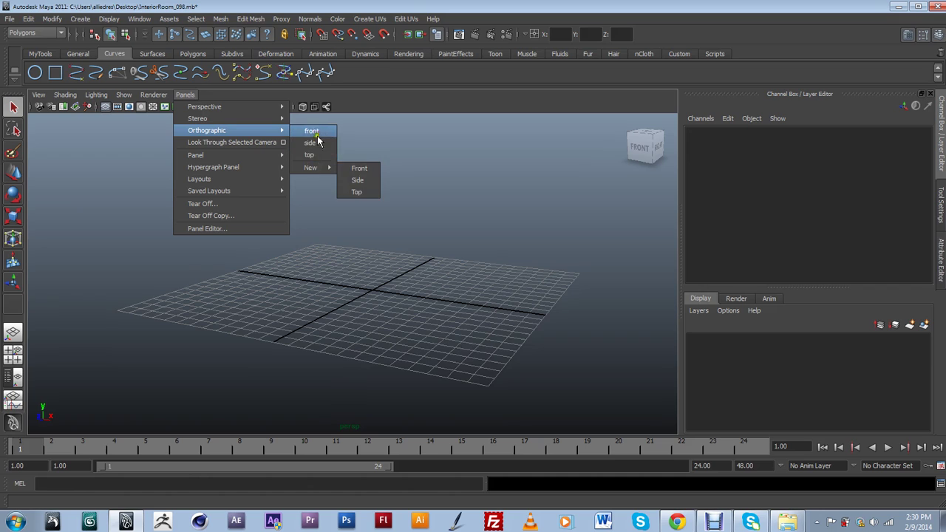
{"action": "left_click", "coordinate": [386, 167]}
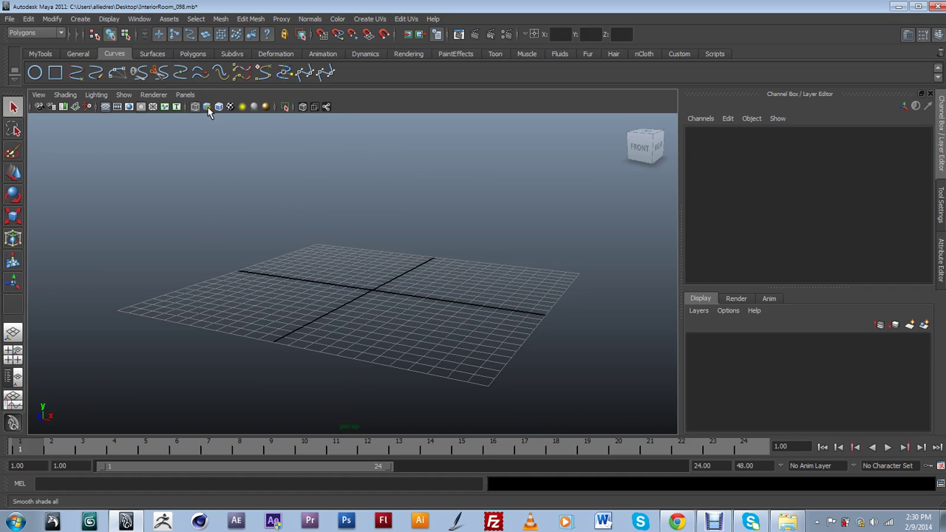
{"action": "left_click", "coordinate": [185, 95]}
{"action": "mouse_move", "coordinate": [235, 130]}
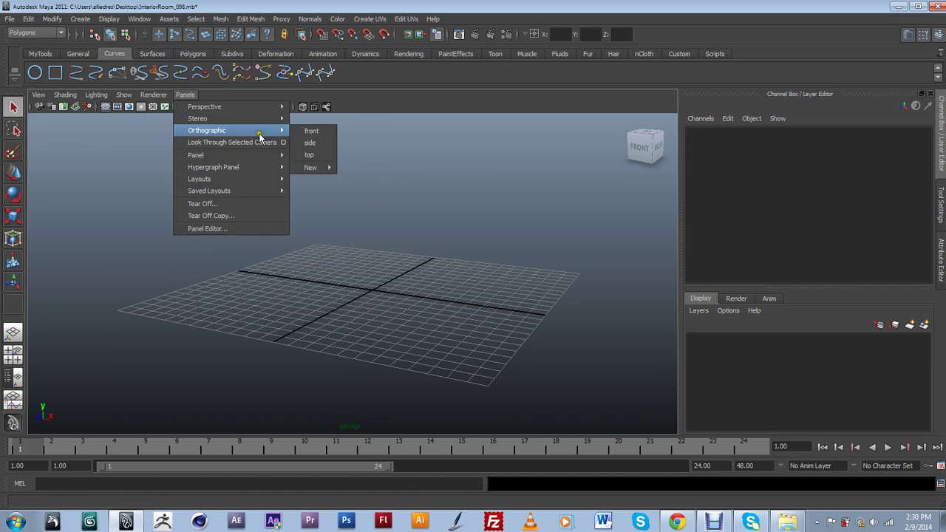
{"action": "left_click", "coordinate": [316, 136]}
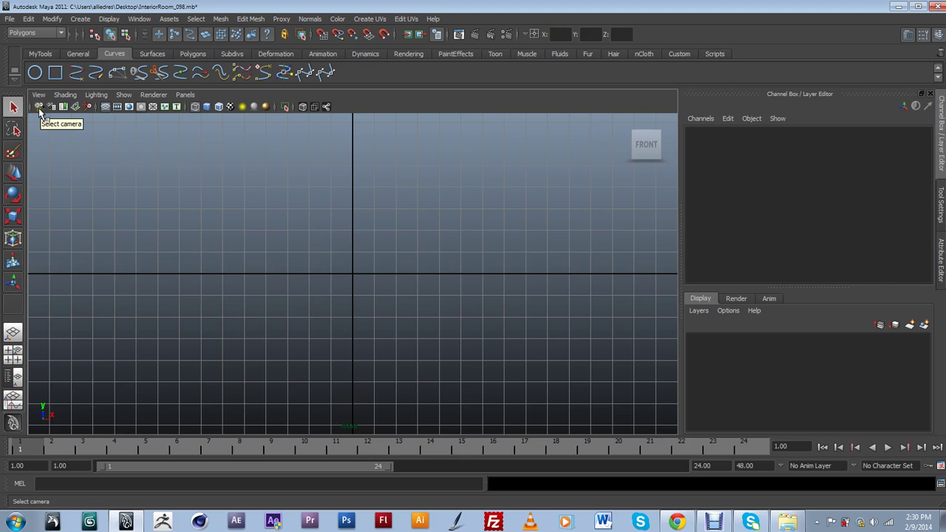
Step: Select the front camera and create an image plane in its Environment attributes
{"action": "left_click", "coordinate": [39, 107]}
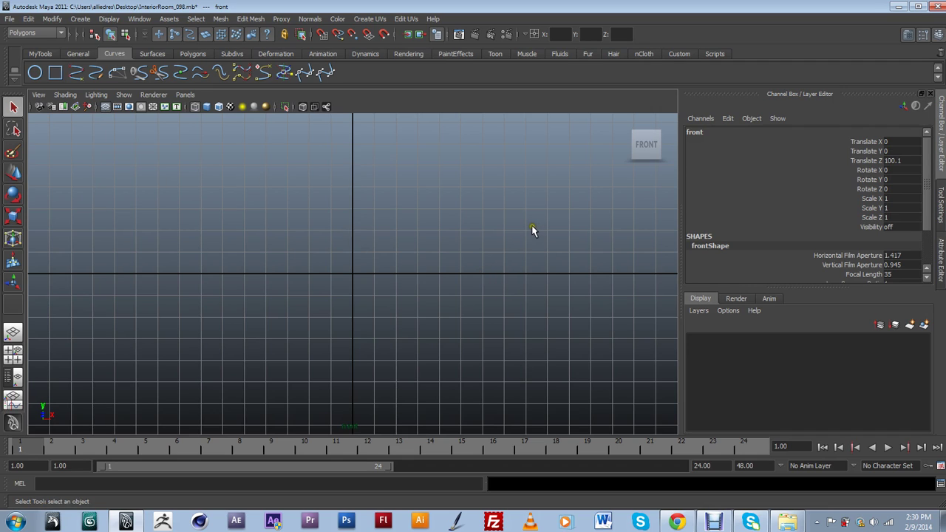
{"action": "mouse_move", "coordinate": [628, 140]}
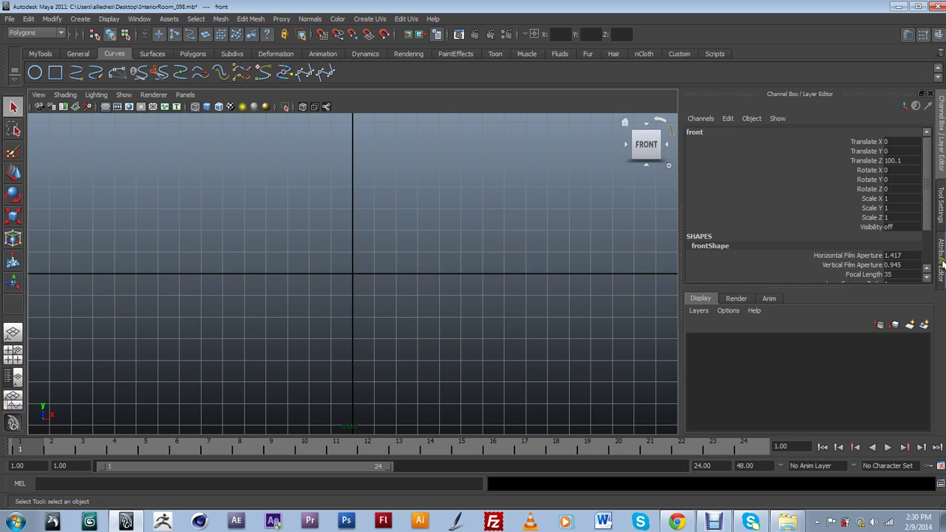
{"action": "left_click", "coordinate": [942, 256]}
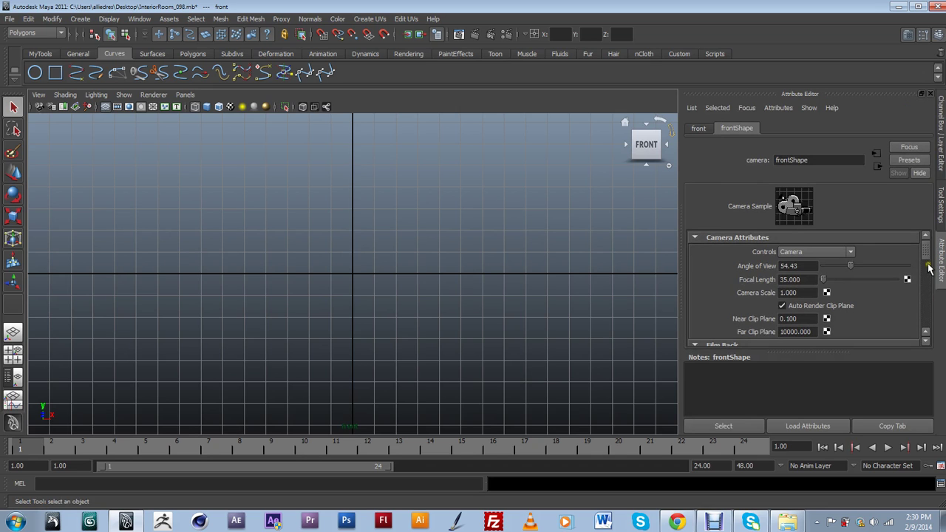
{"action": "left_click_drag", "start_coordinate": [927, 251], "coordinate": [929, 321]}
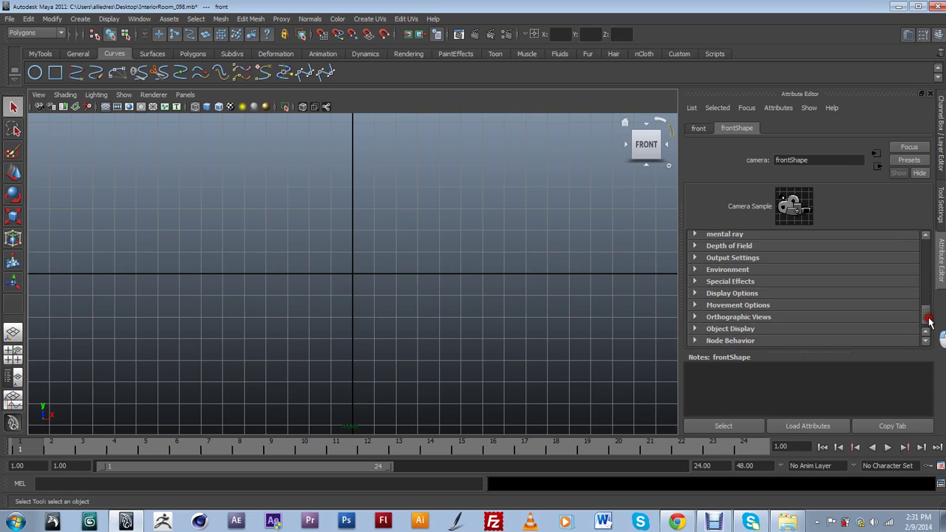
{"action": "left_click", "coordinate": [795, 271]}
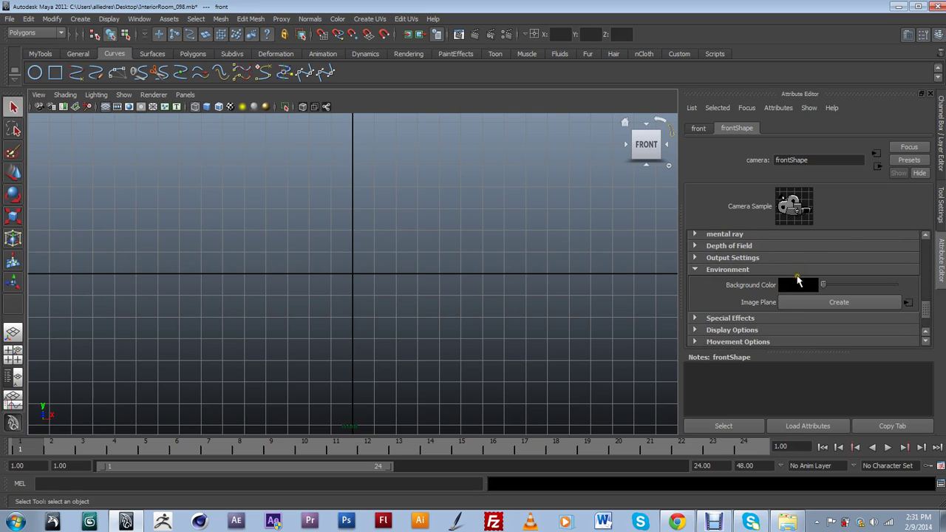
{"action": "left_click", "coordinate": [843, 305]}
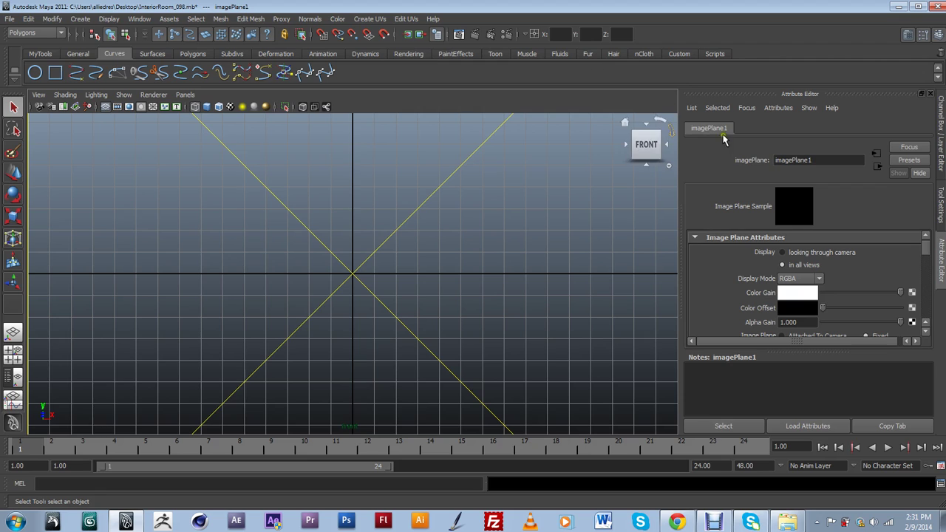
Step: Load Front.jpg from the Product Visualization\Reference\Image Planes folder as the front image plane's image
{"action": "left_click_drag", "start_coordinate": [925, 254], "coordinate": [926, 266]}
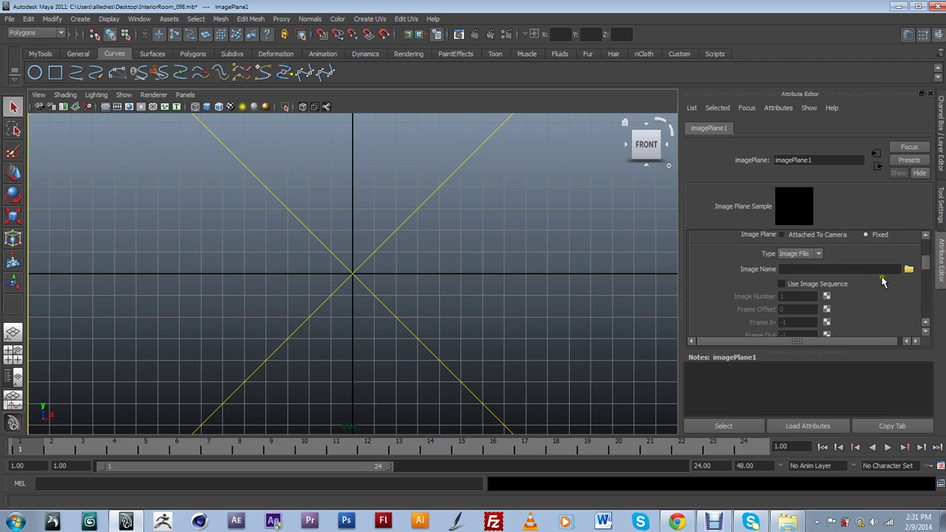
{"action": "left_click", "coordinate": [909, 271]}
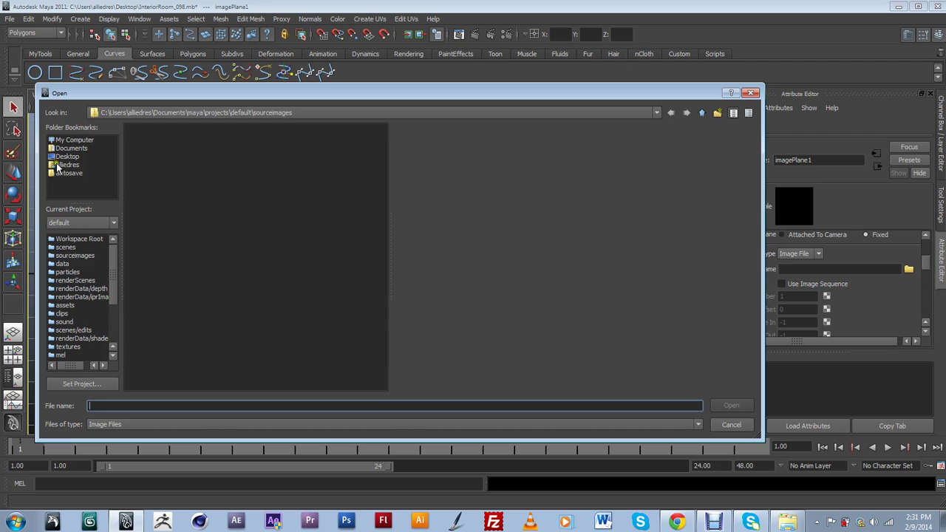
{"action": "left_click", "coordinate": [65, 157]}
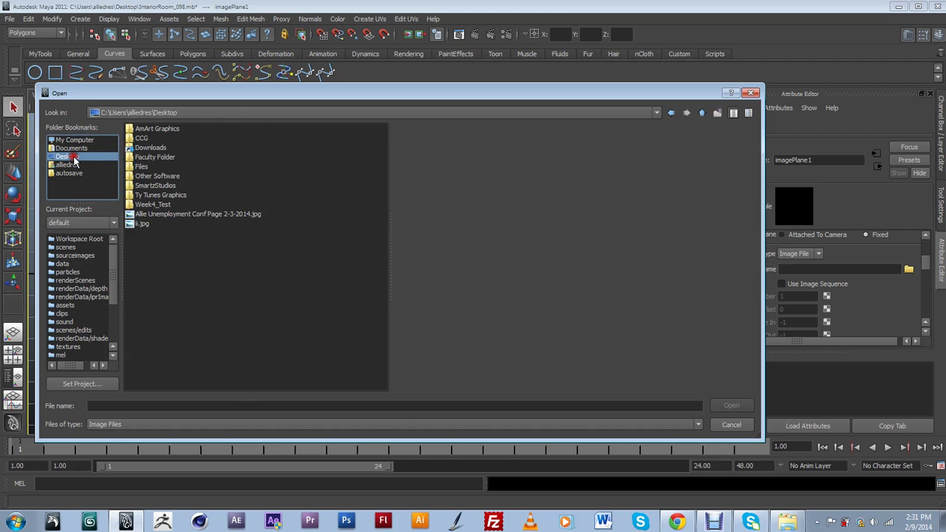
{"action": "double_click", "coordinate": [162, 164]}
{"action": "left_click", "coordinate": [145, 138]}
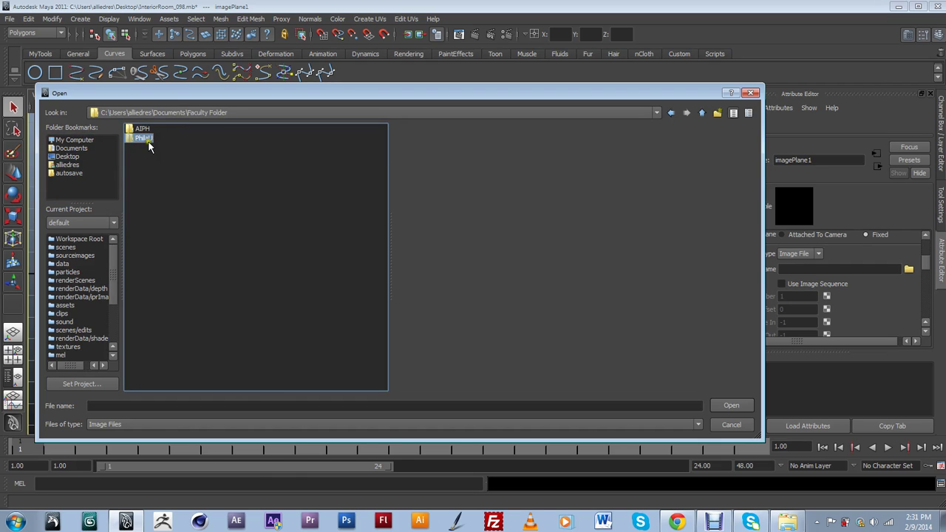
{"action": "double_click", "coordinate": [145, 139]}
{"action": "double_click", "coordinate": [148, 139]}
{"action": "double_click", "coordinate": [166, 139]}
{"action": "double_click", "coordinate": [157, 139]}
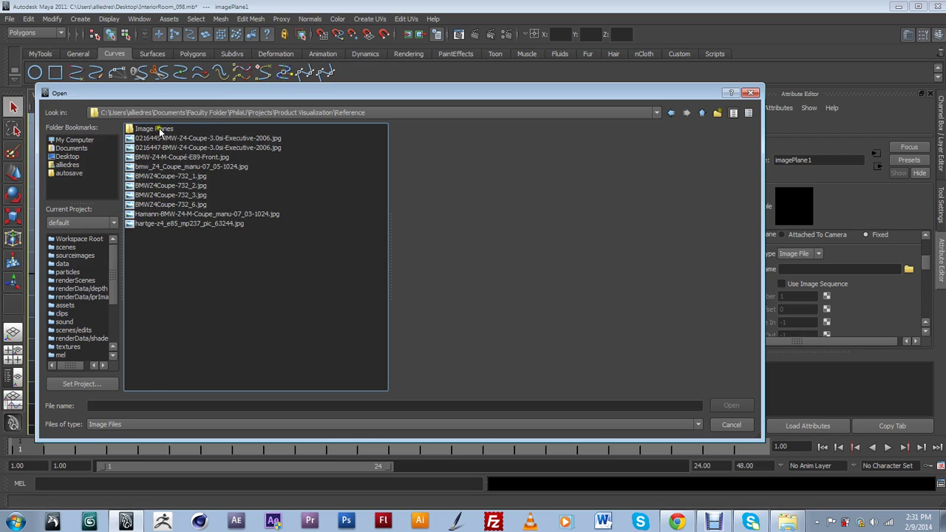
{"action": "double_click", "coordinate": [158, 129]}
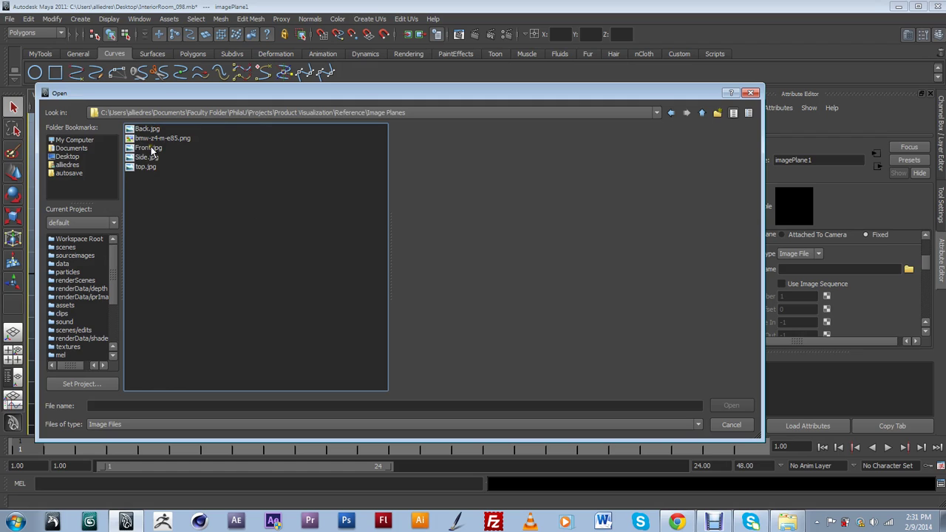
{"action": "left_click", "coordinate": [150, 148]}
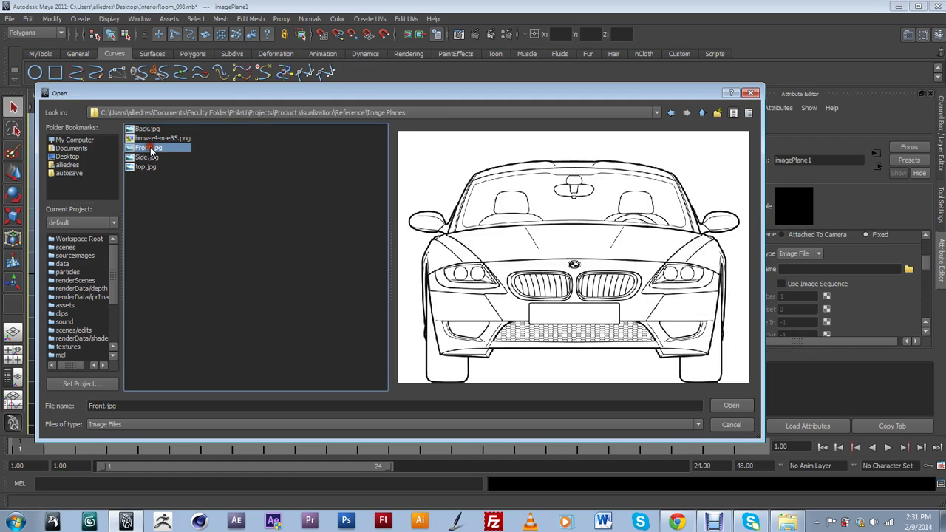
{"action": "left_click", "coordinate": [730, 406]}
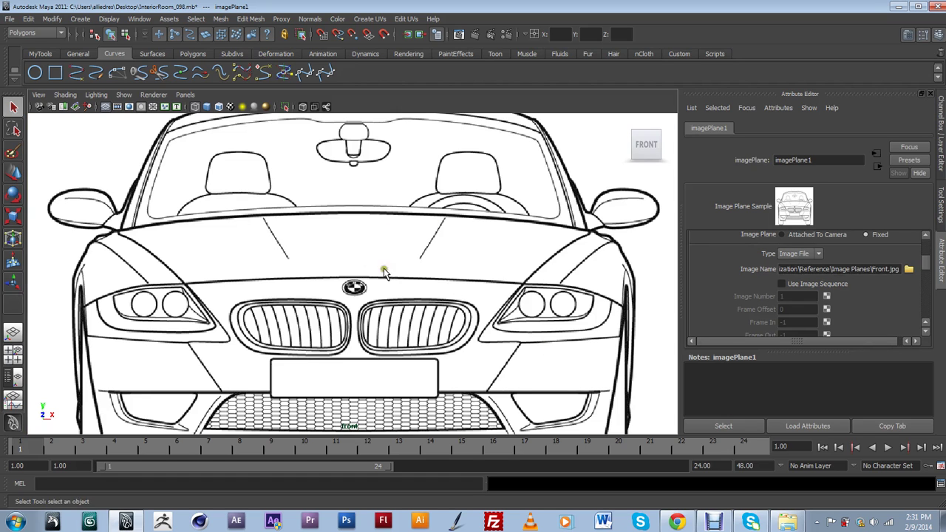
Step: Return the viewport to the perspective view and select the front camera with its attached image plane
{"action": "left_click", "coordinate": [185, 95]}
{"action": "mouse_move", "coordinate": [281, 111]}
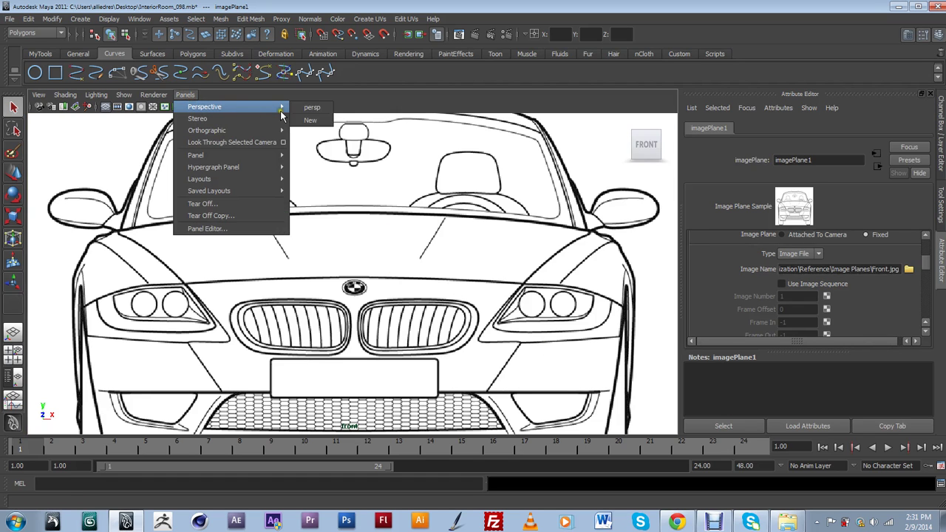
{"action": "left_click", "coordinate": [311, 108]}
{"action": "left_click_drag", "start_coordinate": [465, 283], "coordinate": [341, 299], "text": "alt"}
{"action": "scroll", "coordinate": [395, 287], "scroll_direction": "down", "scroll_amount": 5}
{"action": "left_click_drag", "start_coordinate": [29, 290], "coordinate": [101, 374], "text": "alt"}
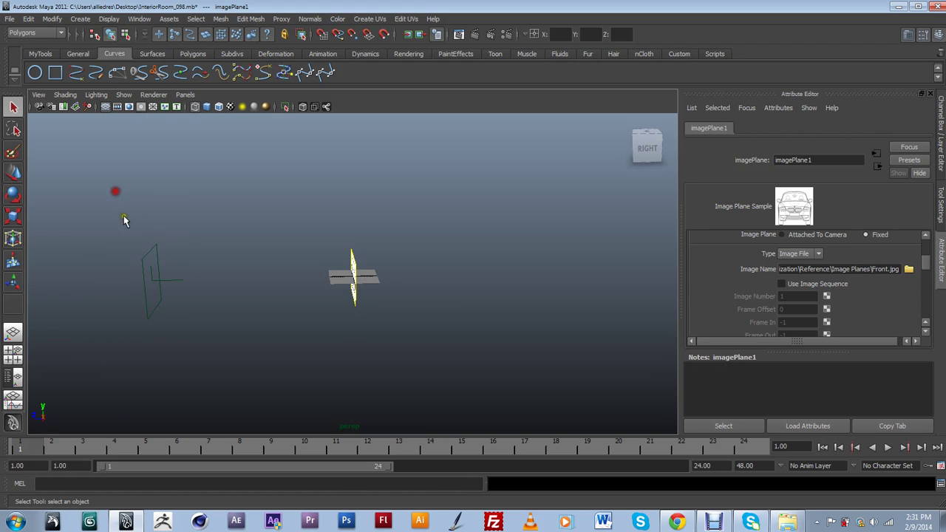
{"action": "left_click", "coordinate": [152, 308]}
{"action": "left_click", "coordinate": [149, 283]}
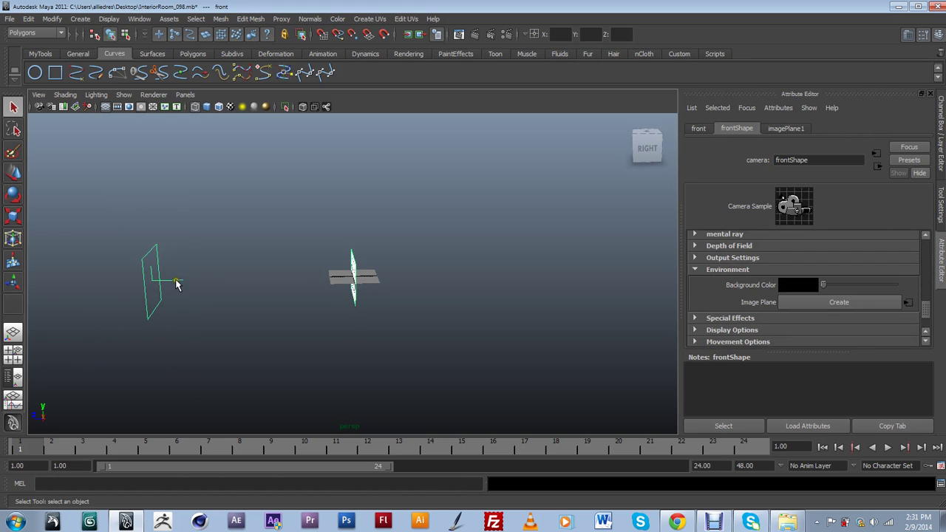
Step: Examine the front image plane against the grid from several angles in perspective, and clear the selection
{"action": "mouse_move", "coordinate": [200, 332]}
{"action": "left_mouse_down", "text": "alt"}
{"action": "mouse_move", "coordinate": [224, 332]}
{"action": "mouse_move", "coordinate": [204, 328]}
{"action": "left_mouse_up", "text": "alt"}
{"action": "left_click_drag", "start_coordinate": [339, 335], "coordinate": [369, 370], "text": "alt"}
{"action": "scroll", "coordinate": [406, 353], "scroll_direction": "up", "scroll_amount": 8}
{"action": "scroll", "coordinate": [406, 353], "scroll_direction": "down", "scroll_amount": 2}
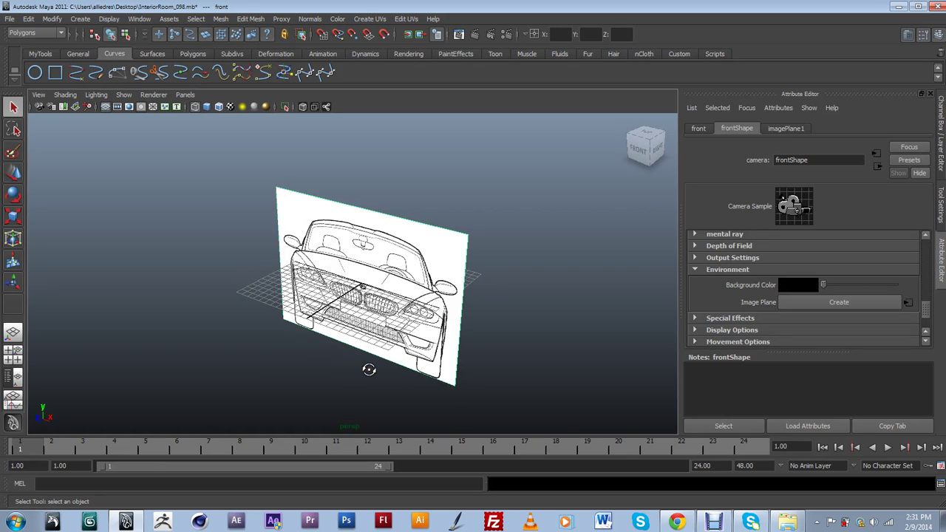
{"action": "scroll", "coordinate": [369, 370], "scroll_direction": "up", "scroll_amount": 2}
{"action": "scroll", "coordinate": [486, 300], "scroll_direction": "down", "scroll_amount": 2}
{"action": "left_click_drag", "start_coordinate": [470, 320], "coordinate": [438, 342], "text": "alt"}
{"action": "scroll", "coordinate": [439, 342], "scroll_direction": "up", "scroll_amount": 2}
{"action": "left_click", "coordinate": [561, 234]}
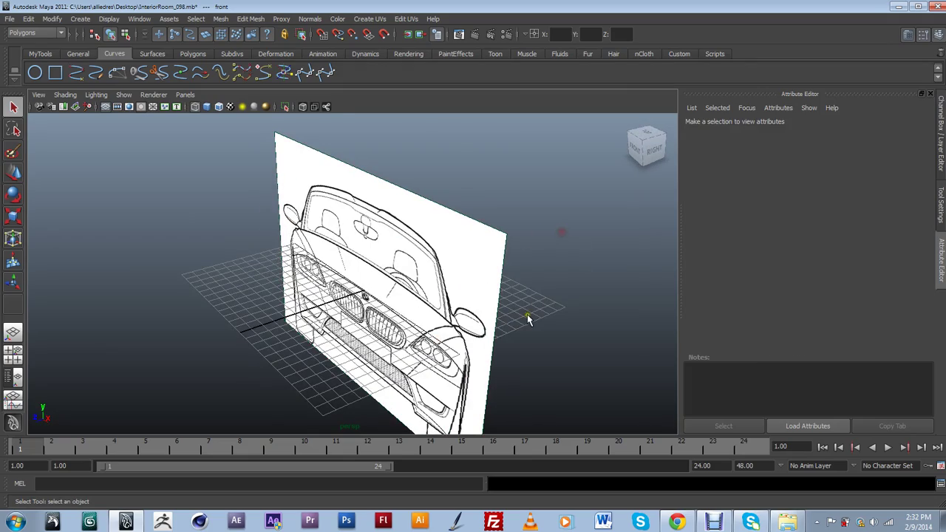
{"action": "left_click_drag", "start_coordinate": [522, 320], "coordinate": [519, 295], "text": "alt"}
{"action": "left_click", "coordinate": [530, 235]}
{"action": "middle_click_drag", "start_coordinate": [529, 236], "coordinate": [520, 246], "text": "alt"}
{"action": "left_click_drag", "start_coordinate": [519, 246], "coordinate": [465, 294], "text": "alt"}
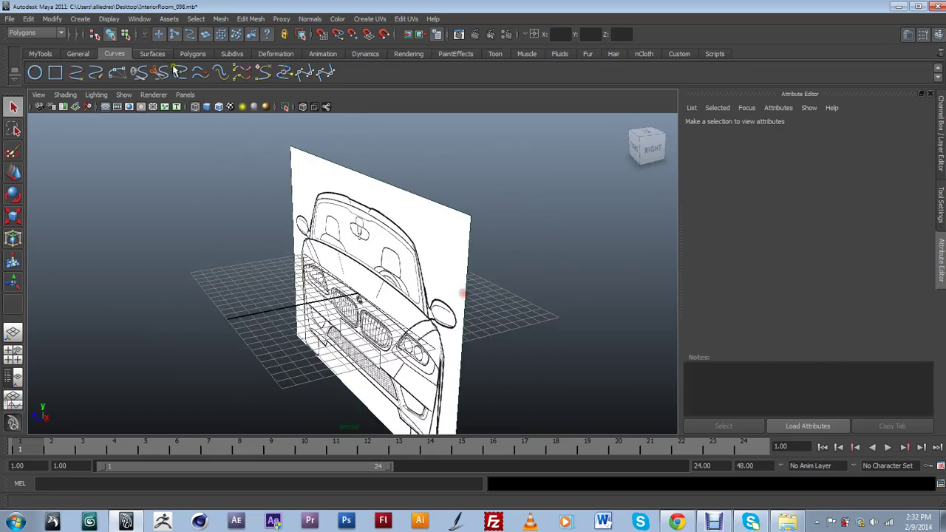
Step: Switch the viewport to the side view, select its camera and create an image plane in the camera's Environment attributes
{"action": "left_click", "coordinate": [185, 94]}
{"action": "mouse_move", "coordinate": [231, 131]}
{"action": "mouse_move", "coordinate": [252, 119]}
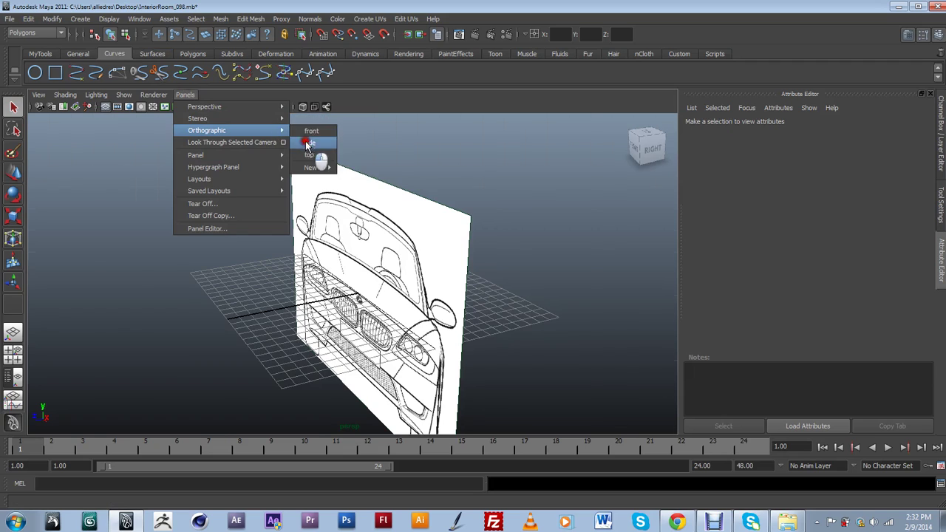
{"action": "left_click", "coordinate": [320, 142]}
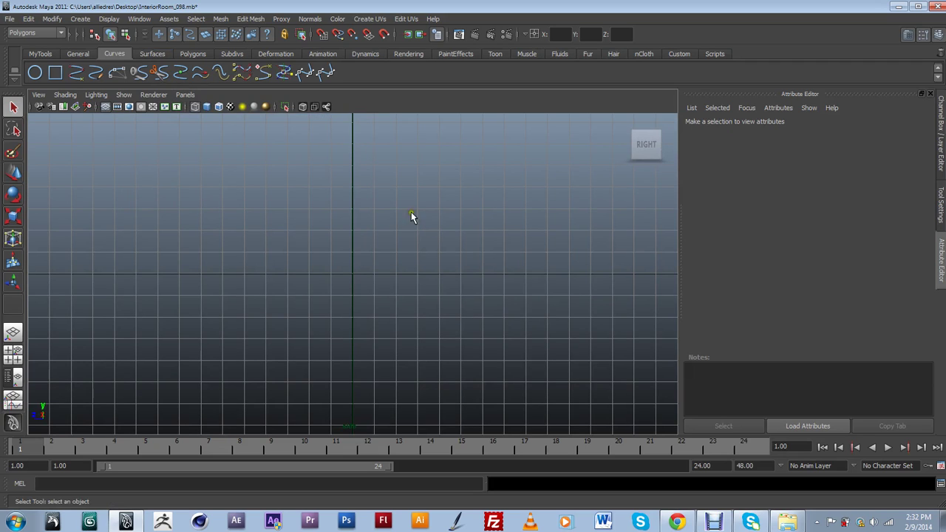
{"action": "left_click", "coordinate": [37, 107]}
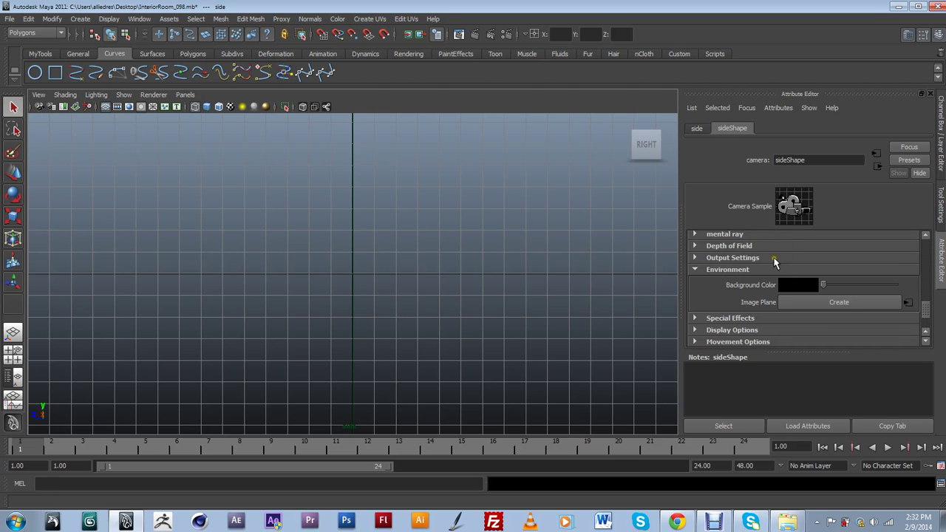
{"action": "left_click", "coordinate": [869, 303]}
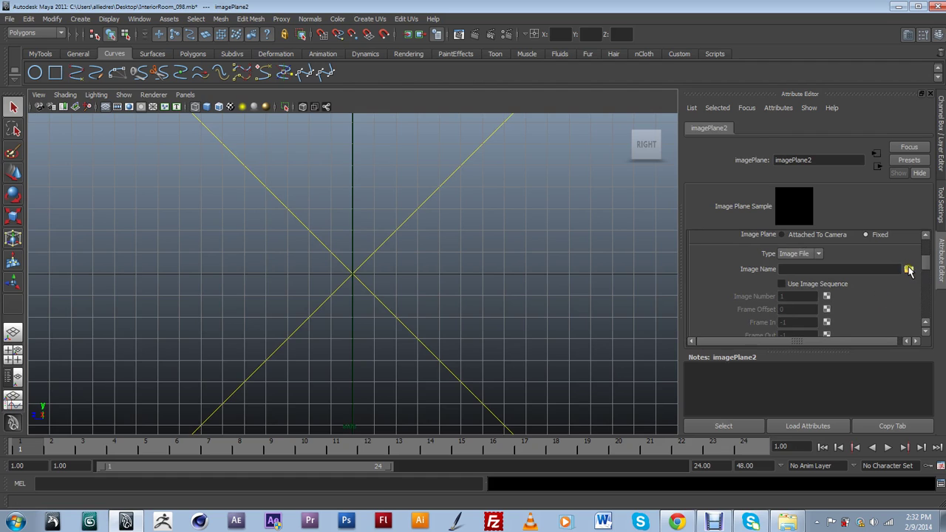
Step: Load Side.jpg from the Image Planes folder as the side image plane's image
{"action": "left_click", "coordinate": [909, 269]}
{"action": "left_click", "coordinate": [146, 157]}
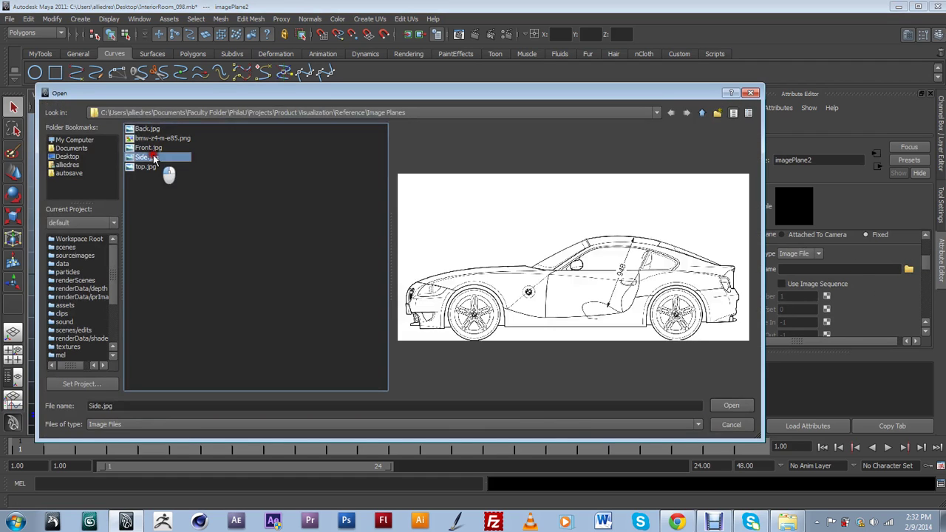
{"action": "left_click", "coordinate": [731, 405]}
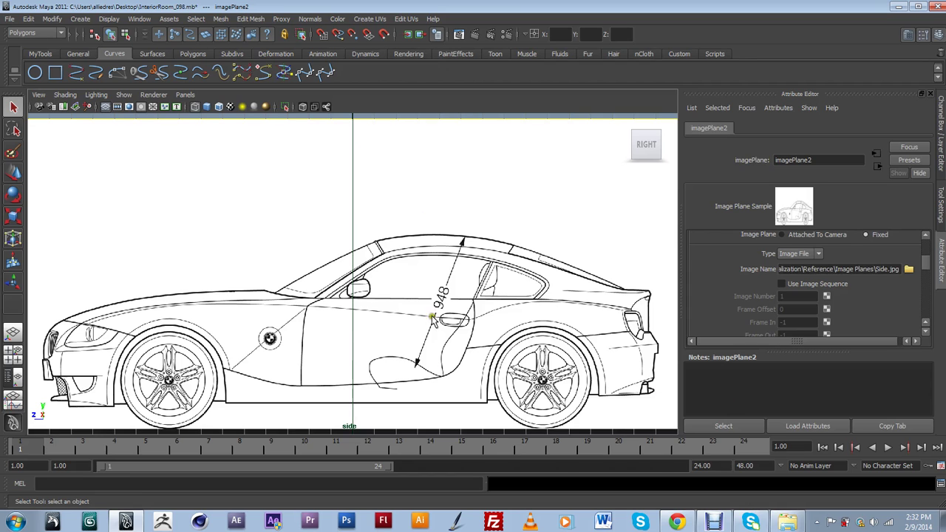
Step: Switch the viewport to the top view, select its camera and create an image plane in the camera's Environment attributes
{"action": "left_click", "coordinate": [186, 94]}
{"action": "mouse_move", "coordinate": [215, 133]}
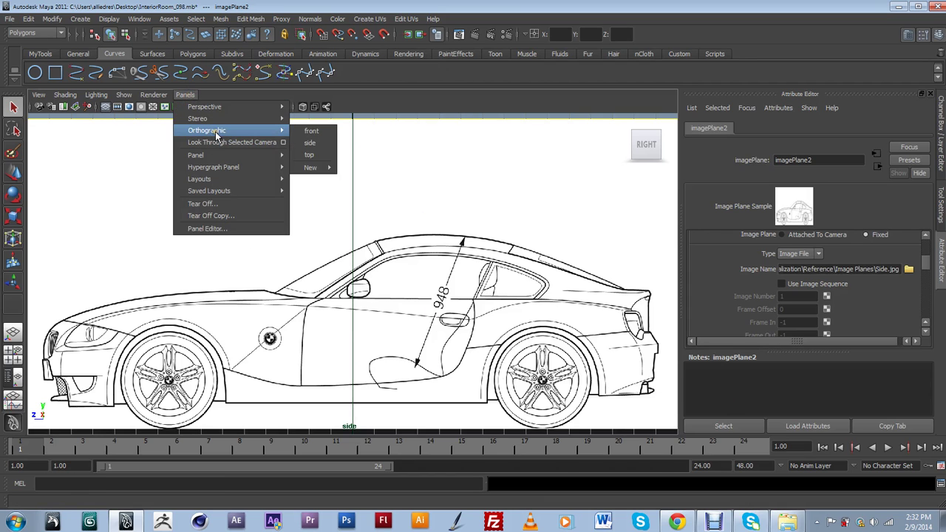
{"action": "left_click", "coordinate": [330, 158]}
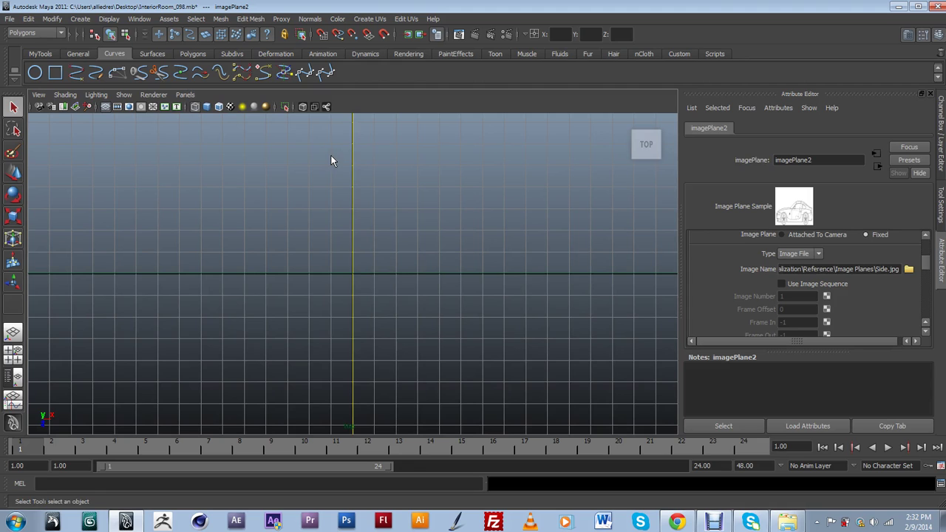
{"action": "left_click", "coordinate": [39, 106]}
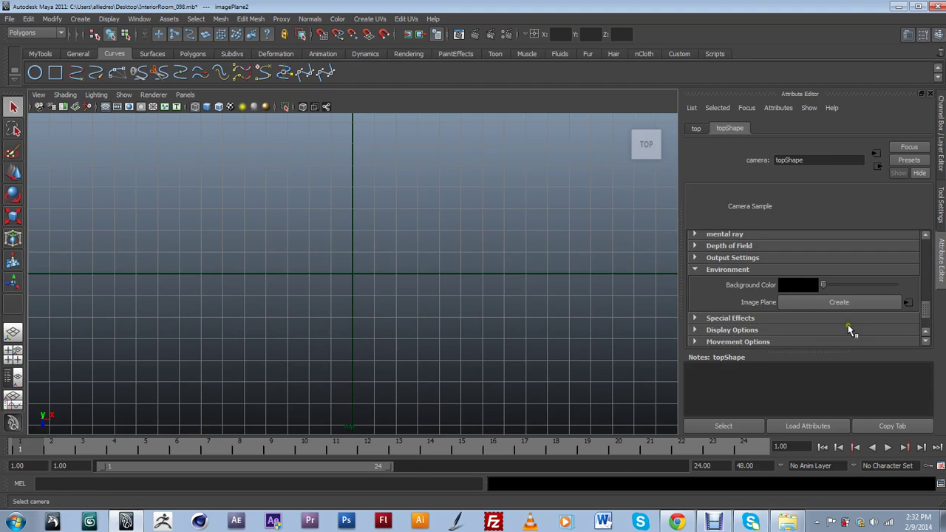
{"action": "left_click", "coordinate": [858, 303]}
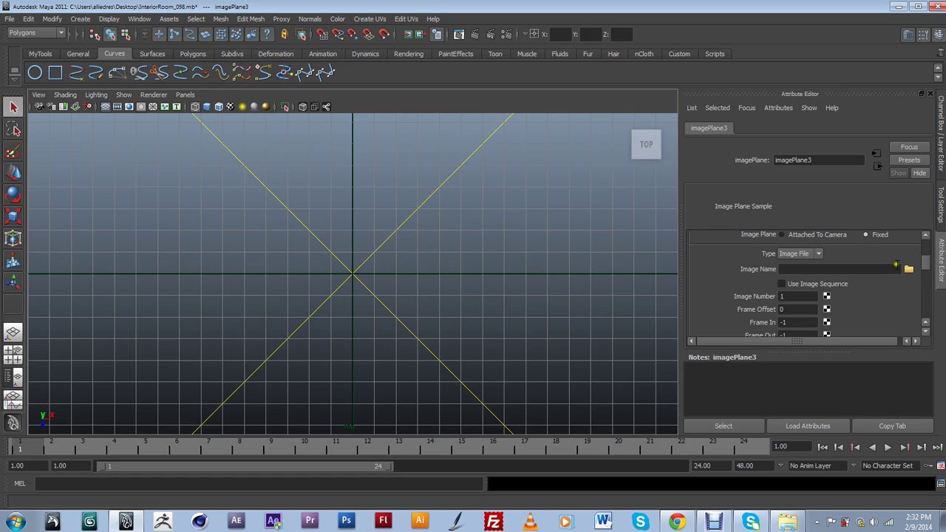
Step: Load top.jpg from the Image Planes folder as the top image plane's image
{"action": "left_click", "coordinate": [909, 270]}
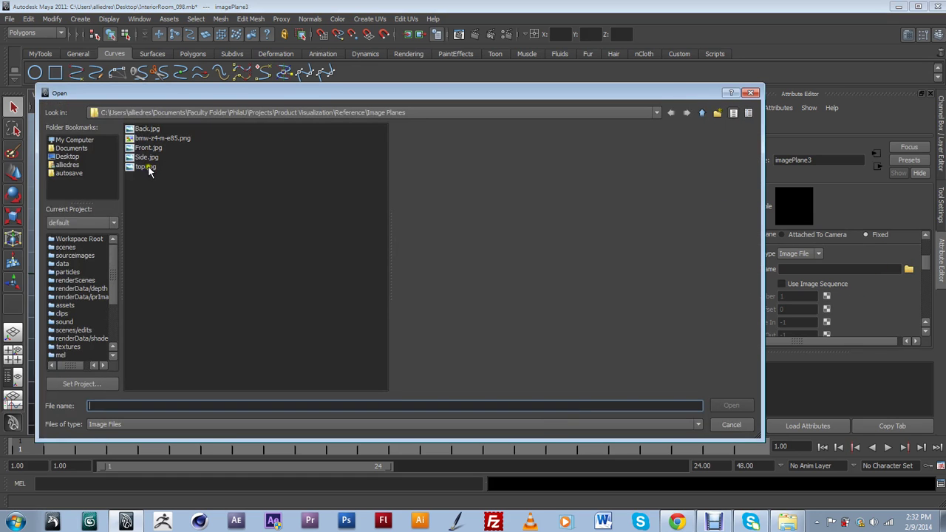
{"action": "left_click", "coordinate": [145, 167]}
{"action": "left_click", "coordinate": [731, 405]}
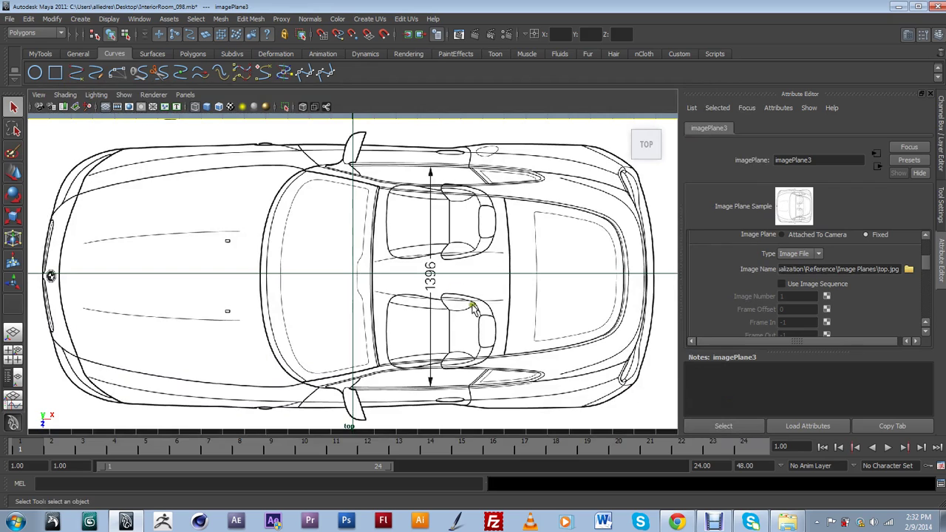
Step: Return the viewport to the perspective view and examine how the front, side and top image planes intersect at the grid
{"action": "left_click", "coordinate": [184, 95]}
{"action": "mouse_move", "coordinate": [202, 108]}
{"action": "left_click", "coordinate": [316, 110]}
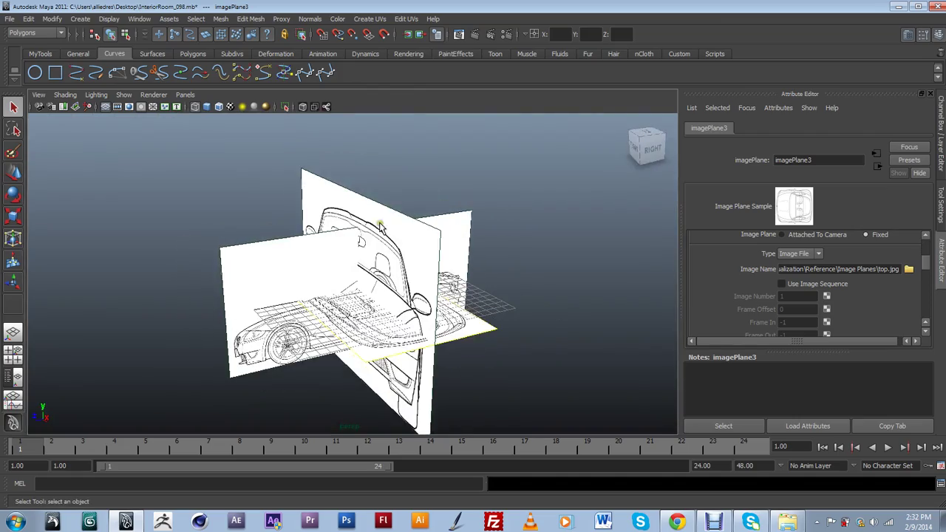
{"action": "left_click_drag", "start_coordinate": [368, 257], "coordinate": [422, 249], "text": "alt"}
{"action": "scroll", "coordinate": [416, 327], "scroll_direction": "up", "scroll_amount": 3}
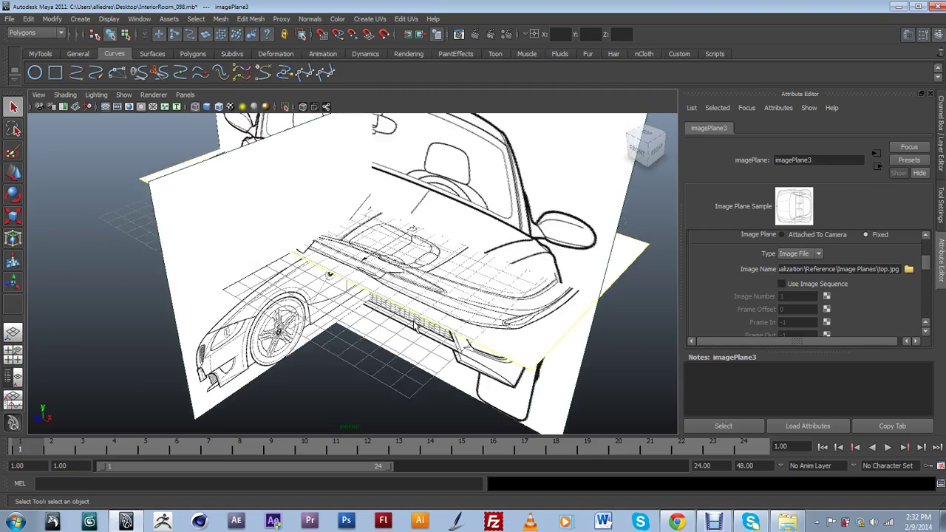
{"action": "left_click_drag", "start_coordinate": [417, 327], "coordinate": [399, 311], "text": "alt"}
{"action": "scroll", "coordinate": [387, 289], "scroll_direction": "down", "scroll_amount": 3}
{"action": "scroll", "coordinate": [400, 304], "scroll_direction": "down", "scroll_amount": 2}
{"action": "mouse_move", "coordinate": [400, 324]}
{"action": "left_mouse_down", "text": "alt"}
{"action": "mouse_move", "coordinate": [359, 321]}
{"action": "mouse_move", "coordinate": [391, 300]}
{"action": "mouse_move", "coordinate": [429, 298]}
{"action": "mouse_move", "coordinate": [483, 328]}
{"action": "mouse_move", "coordinate": [458, 311]}
{"action": "mouse_move", "coordinate": [421, 251]}
{"action": "mouse_move", "coordinate": [396, 307]}
{"action": "mouse_move", "coordinate": [328, 346]}
{"action": "left_mouse_up", "text": "alt"}
{"action": "middle_click_drag", "start_coordinate": [329, 346], "coordinate": [338, 336], "text": "alt"}
Step: Select the side camera with its image plane in perspective and inspect the plane's position relative to the grid
{"action": "left_click_drag", "start_coordinate": [274, 367], "coordinate": [183, 316]}
{"action": "mouse_move", "coordinate": [303, 299]}
{"action": "left_mouse_down", "text": "alt"}
{"action": "mouse_move", "coordinate": [317, 290]}
{"action": "mouse_move", "coordinate": [313, 309]}
{"action": "left_mouse_up", "text": "alt"}
{"action": "left_click_drag", "start_coordinate": [542, 264], "coordinate": [285, 342], "text": "alt"}
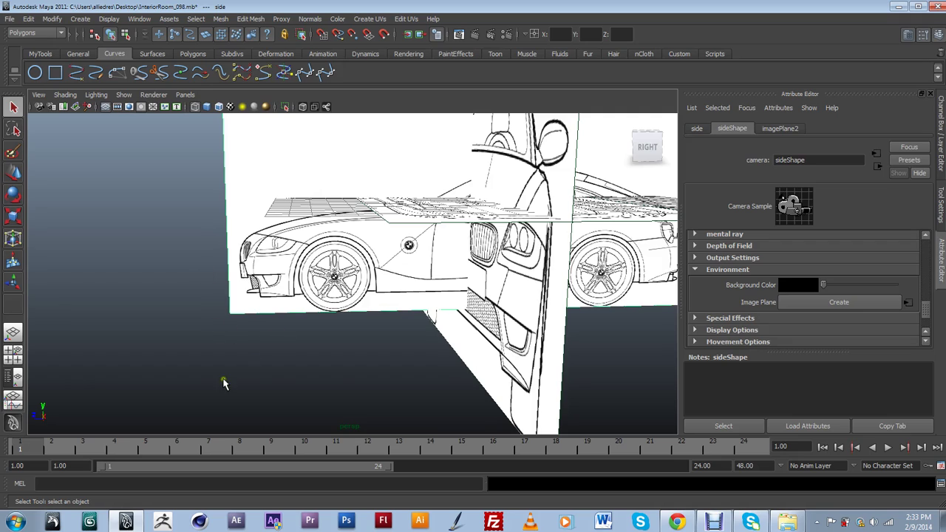
{"action": "middle_click_drag", "start_coordinate": [226, 381], "coordinate": [300, 317], "text": "alt"}
{"action": "left_click_drag", "start_coordinate": [280, 326], "coordinate": [352, 368], "text": "alt"}
{"action": "middle_click_drag", "start_coordinate": [352, 368], "coordinate": [330, 312], "text": "alt"}
{"action": "right_click_drag", "start_coordinate": [329, 313], "coordinate": [305, 300], "text": "alt"}
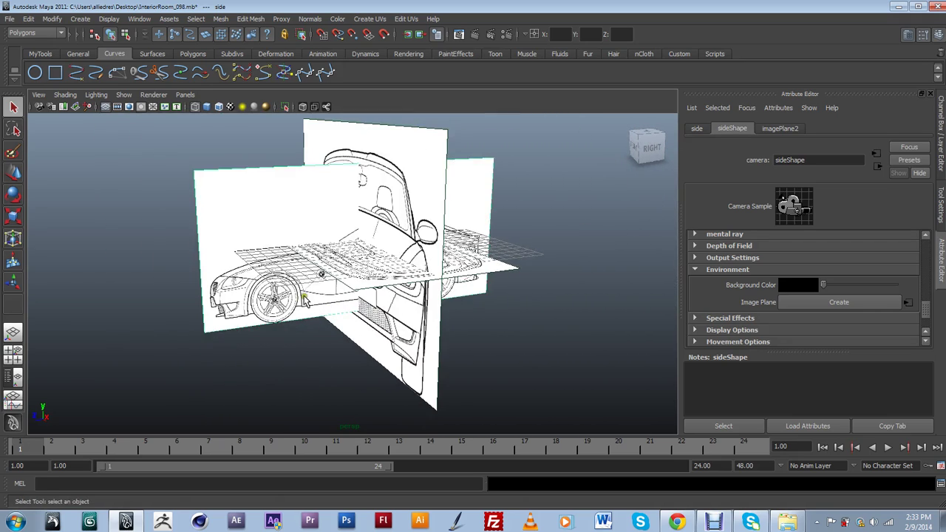
{"action": "middle_click_drag", "start_coordinate": [293, 299], "coordinate": [289, 318], "text": "alt"}
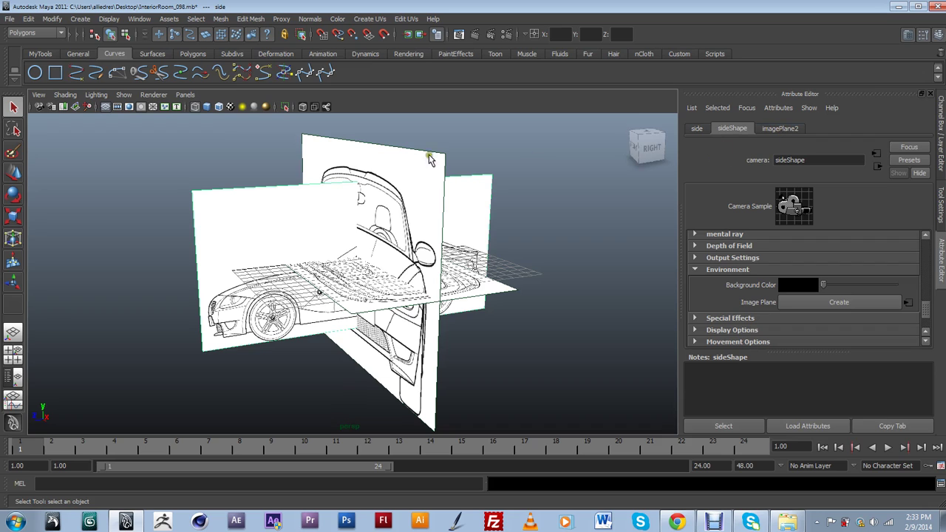
Step: Open the side image plane's placement attributes and set its Center Y to 5
{"action": "left_click", "coordinate": [785, 130]}
{"action": "left_click_drag", "start_coordinate": [926, 269], "coordinate": [929, 307]}
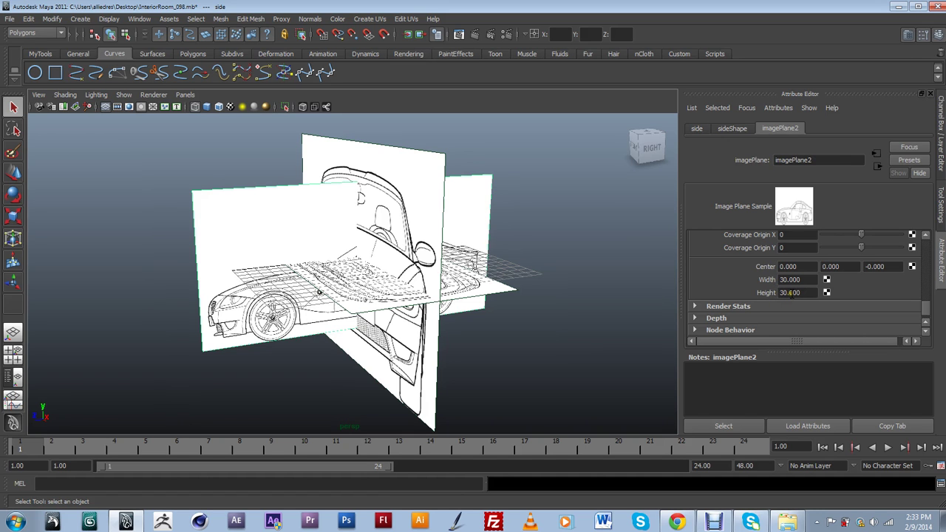
{"action": "mouse_move", "coordinate": [459, 324]}
{"action": "left_mouse_down", "text": "alt"}
{"action": "mouse_move", "coordinate": [508, 320]}
{"action": "mouse_move", "coordinate": [465, 345]}
{"action": "mouse_move", "coordinate": [446, 323]}
{"action": "mouse_move", "coordinate": [451, 333]}
{"action": "left_mouse_up", "text": "alt"}
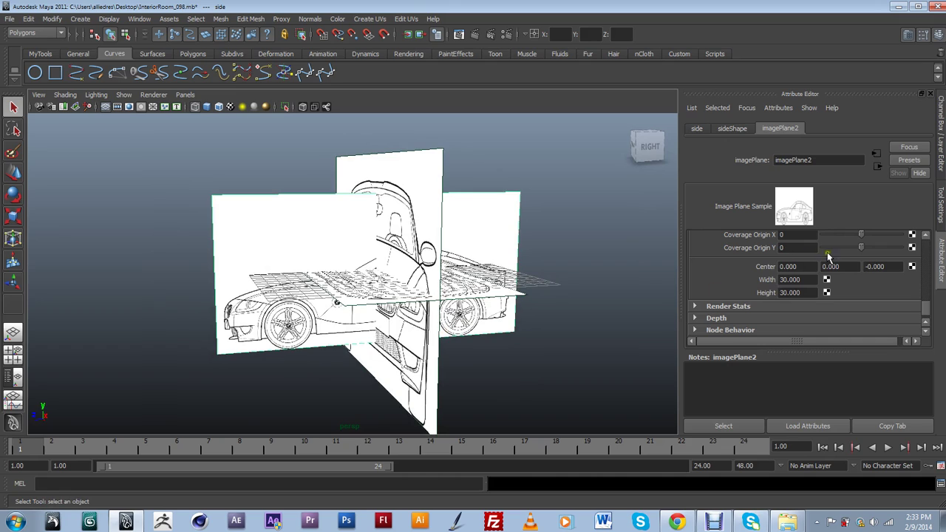
{"action": "left_click", "coordinate": [847, 267]}
{"action": "key", "text": "Return"}
{"action": "left_click_drag", "start_coordinate": [497, 280], "coordinate": [482, 240], "text": "alt"}
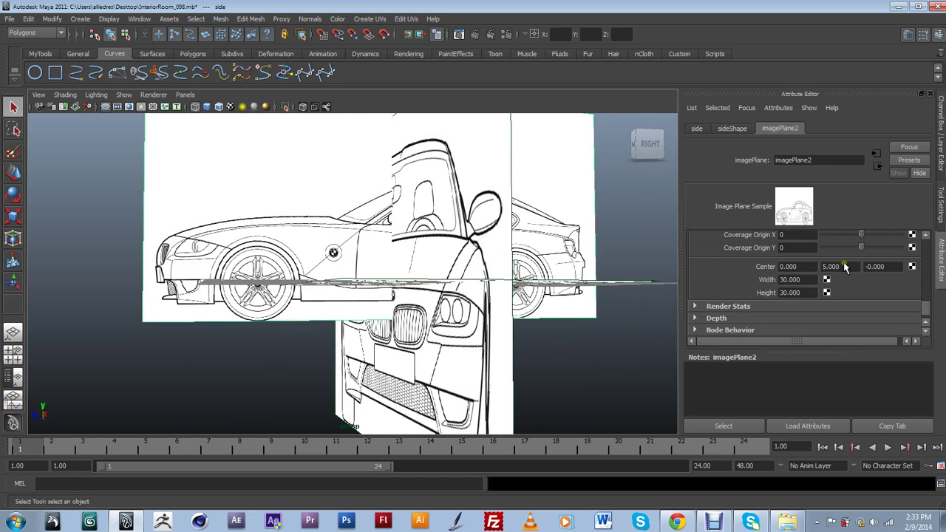
{"action": "left_click_drag", "start_coordinate": [556, 283], "coordinate": [492, 329], "text": "alt"}
Step: In the side view, raise the side image plane to the ground line by trying Center Y values 6 and 7 and settling on 7.2
{"action": "left_click", "coordinate": [185, 95]}
{"action": "mouse_move", "coordinate": [236, 120]}
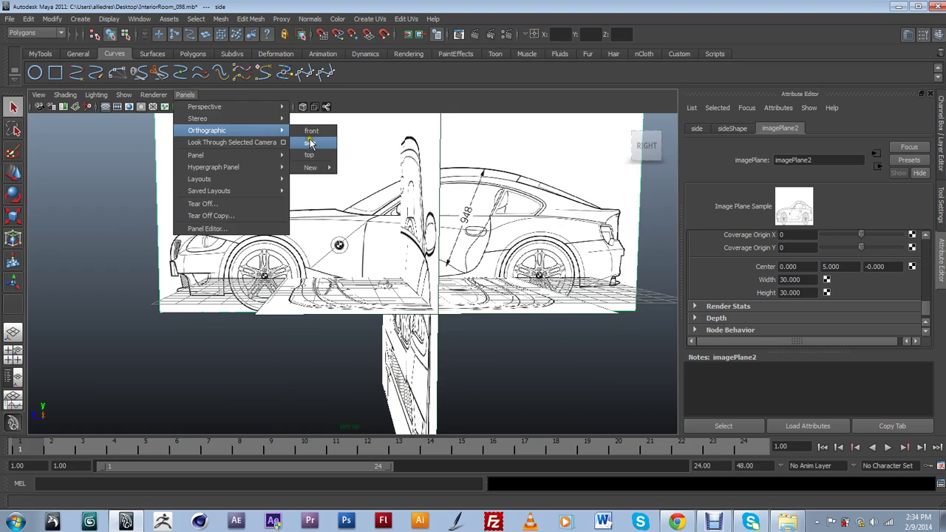
{"action": "left_click", "coordinate": [310, 142]}
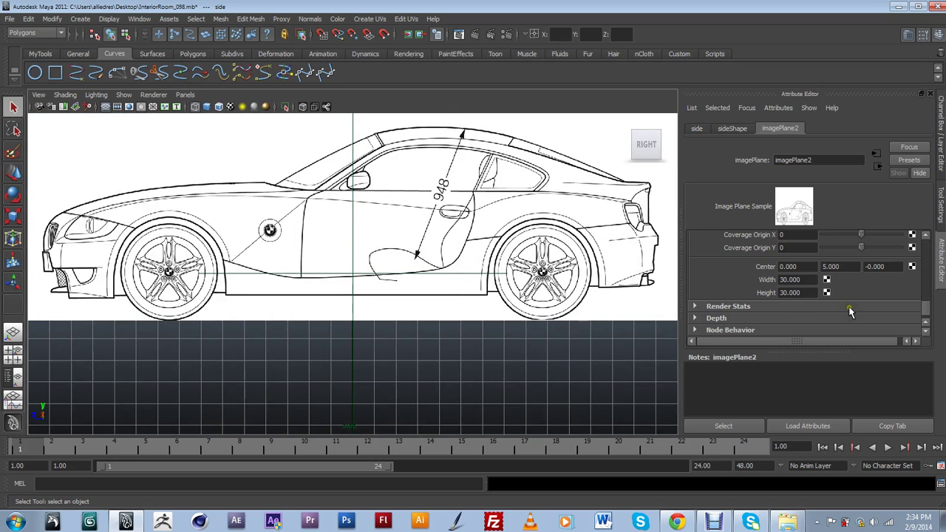
{"action": "left_click_drag", "start_coordinate": [843, 267], "coordinate": [803, 266]}
{"action": "type", "text": "6"}
{"action": "key", "text": "Return"}
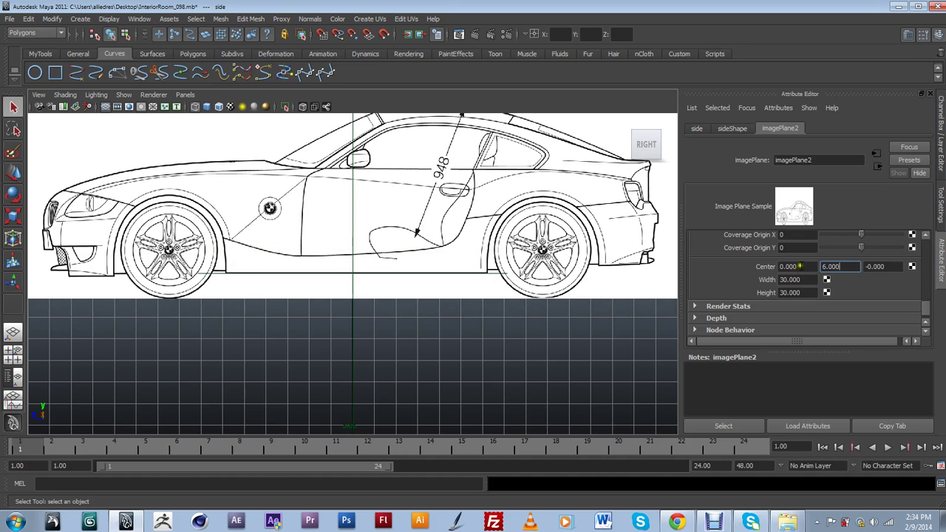
{"action": "left_click_drag", "start_coordinate": [845, 267], "coordinate": [813, 265]}
{"action": "type", "text": "7"}
{"action": "key", "text": "Return"}
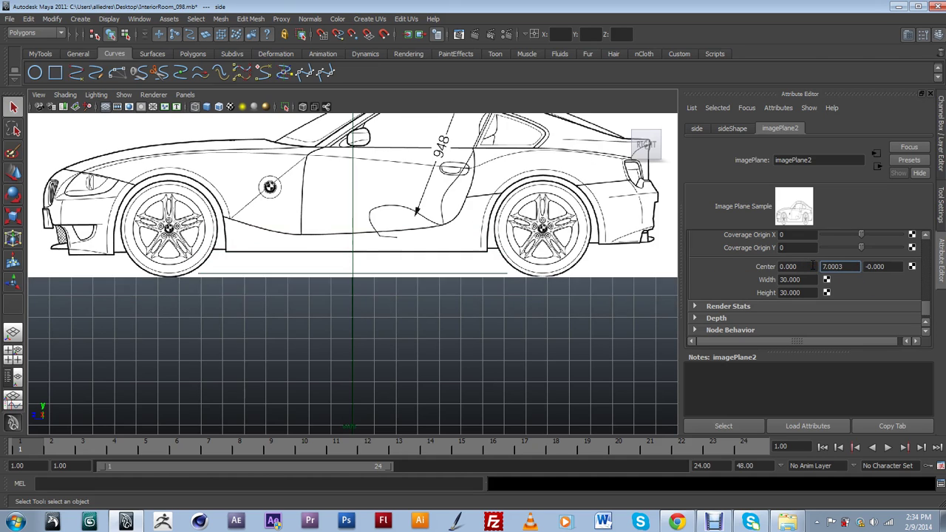
{"action": "left_click_drag", "start_coordinate": [843, 267], "coordinate": [805, 265]}
{"action": "type", "text": "7.2"}
{"action": "key", "text": "Return"}
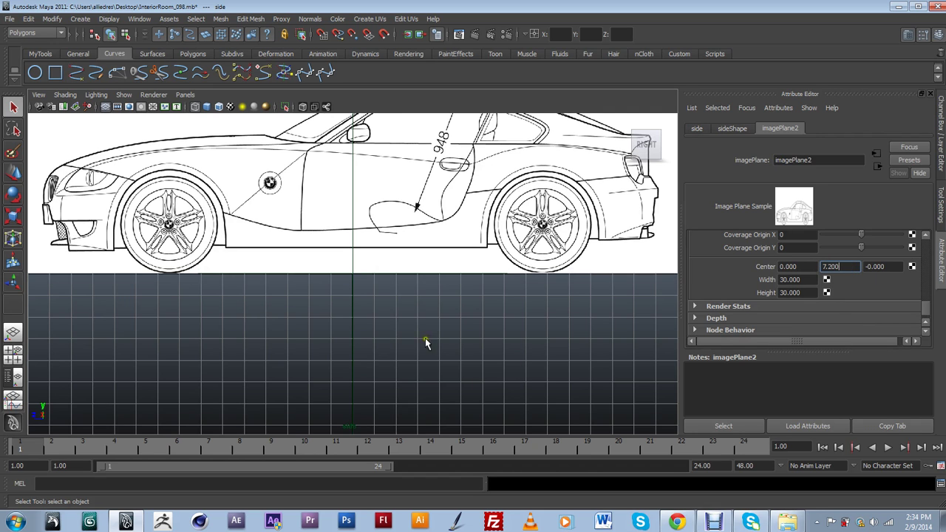
{"action": "scroll", "coordinate": [425, 338], "scroll_direction": "down", "scroll_amount": 3}
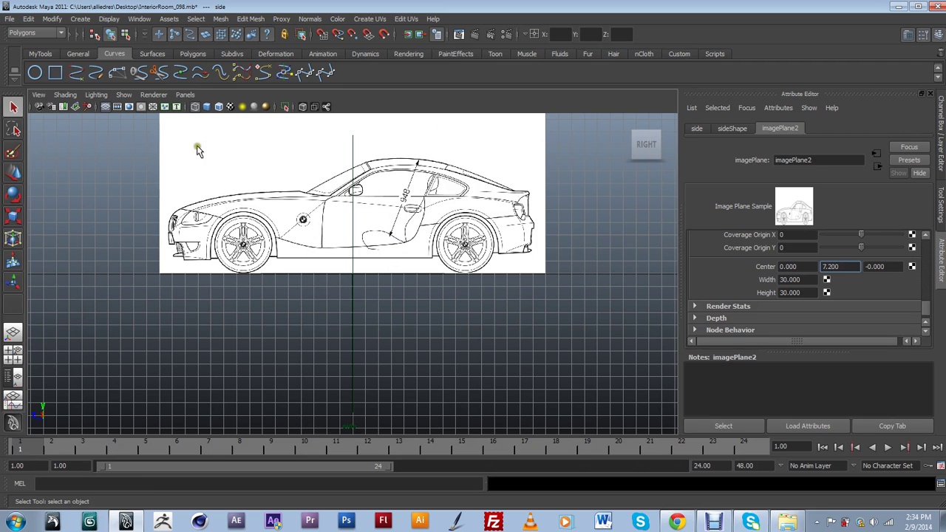
Step: Return the viewport to the perspective view and select the front image plane
{"action": "left_click", "coordinate": [186, 94]}
{"action": "mouse_move", "coordinate": [210, 106]}
{"action": "left_click", "coordinate": [312, 108]}
{"action": "left_click_drag", "start_coordinate": [418, 251], "coordinate": [484, 297], "text": "alt"}
{"action": "left_click", "coordinate": [420, 251]}
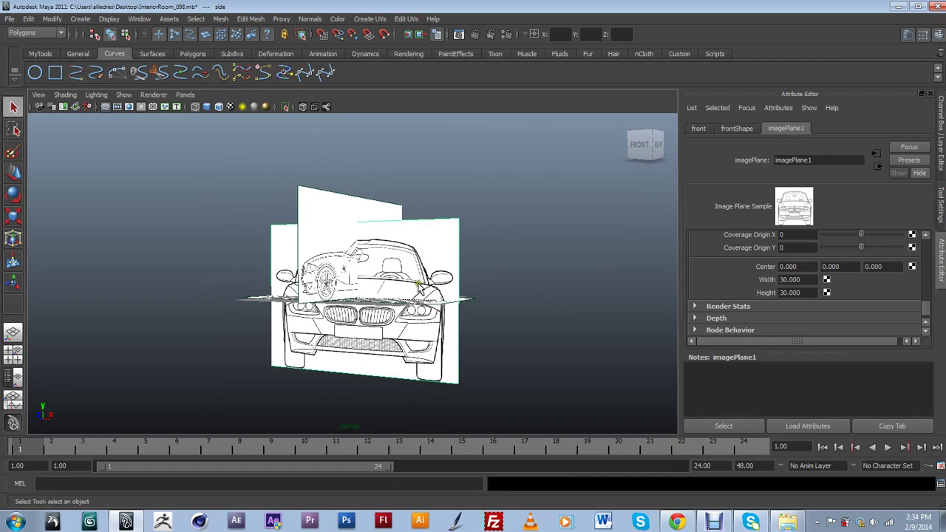
{"action": "left_click_drag", "start_coordinate": [429, 313], "coordinate": [366, 334], "text": "alt"}
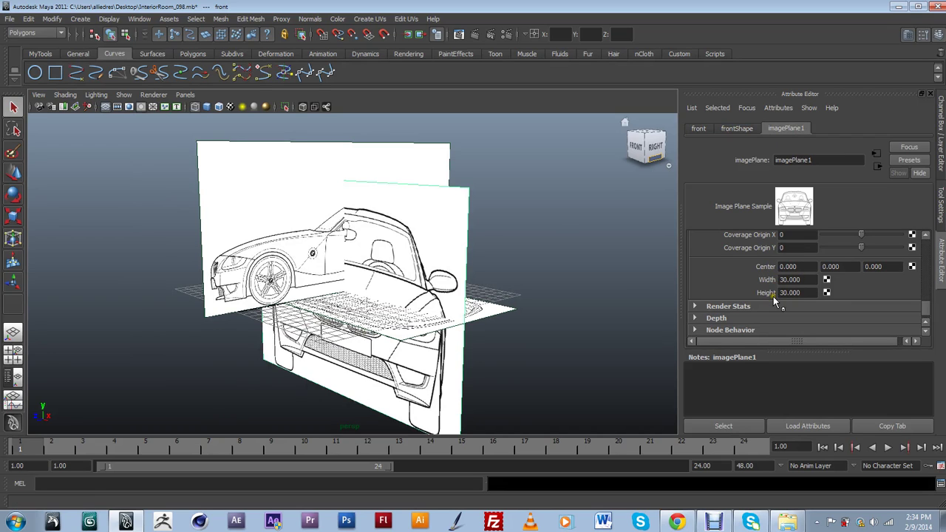
Step: Raise the front image plane above the grid, trying Center Y values of 5, 7 and 7.2
{"action": "left_click_drag", "start_coordinate": [480, 289], "coordinate": [497, 269], "text": "alt"}
{"action": "middle_click_drag", "start_coordinate": [496, 269], "coordinate": [494, 296], "text": "alt"}
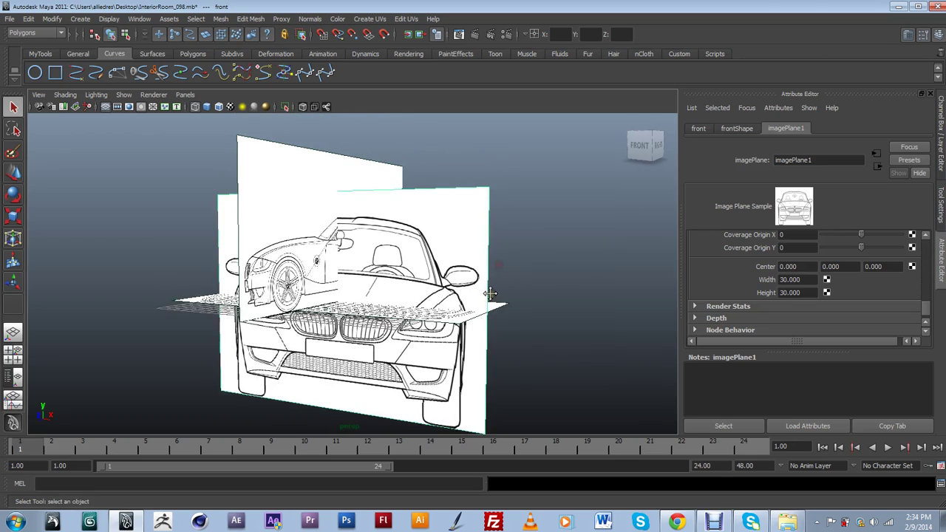
{"action": "left_click_drag", "start_coordinate": [494, 296], "coordinate": [477, 296], "text": "alt"}
{"action": "left_click_drag", "start_coordinate": [860, 268], "coordinate": [793, 269]}
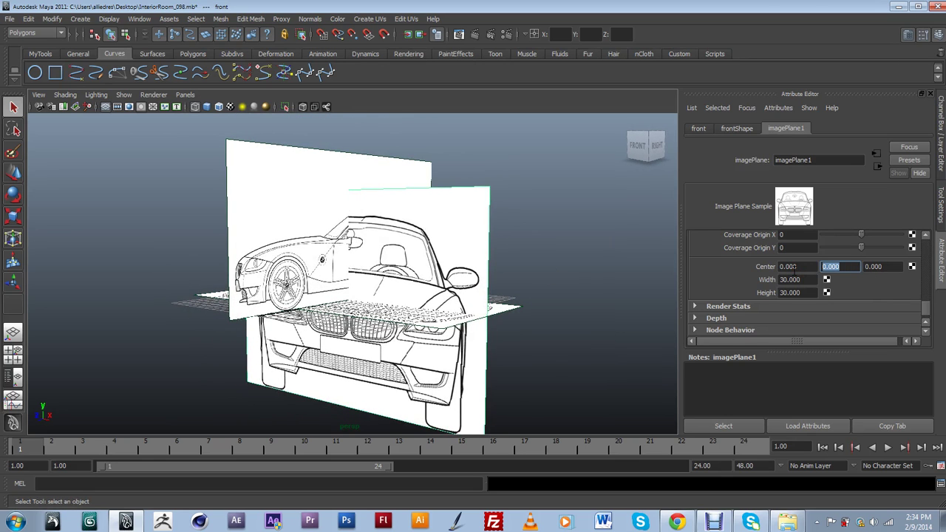
{"action": "type", "text": "5"}
{"action": "key", "text": "Return"}
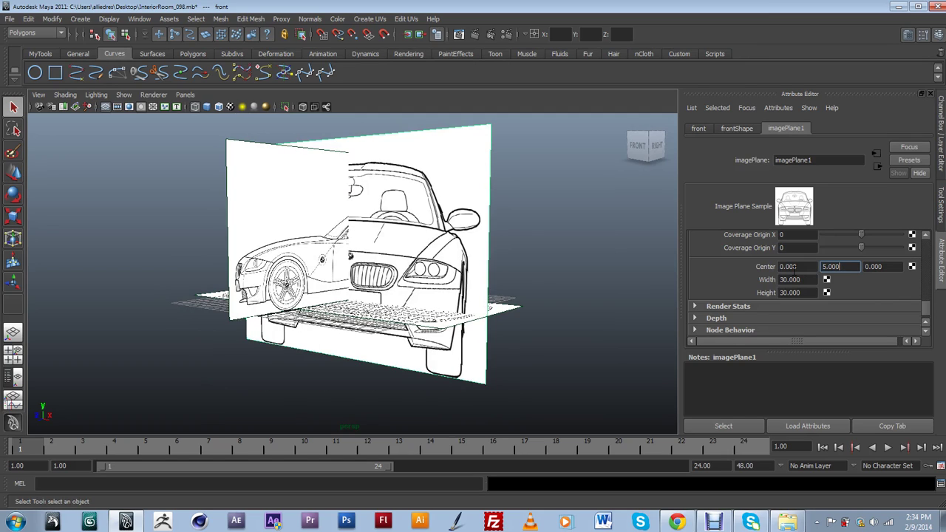
{"action": "left_click_drag", "start_coordinate": [851, 268], "coordinate": [796, 277]}
{"action": "type", "text": "7"}
{"action": "key", "text": "Return"}
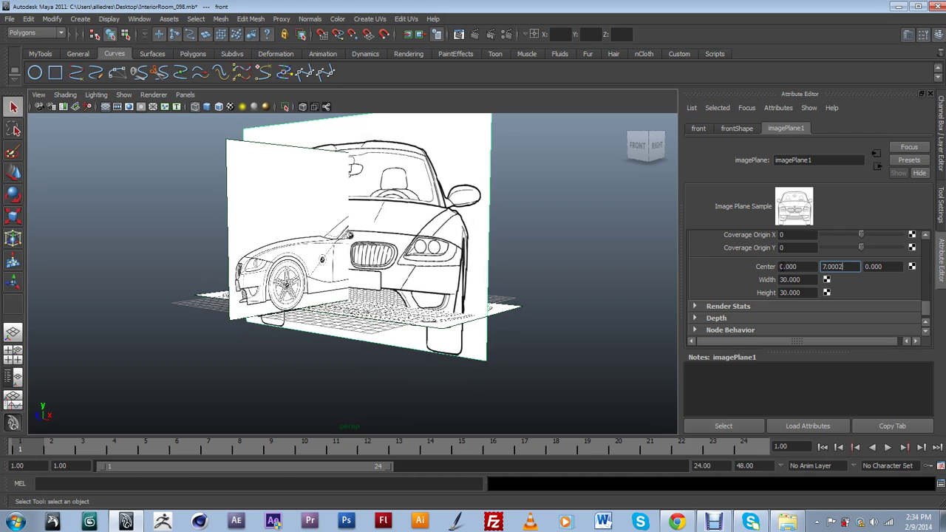
{"action": "type", "text": "2"}
{"action": "left_click_drag", "start_coordinate": [823, 267], "coordinate": [863, 274]}
{"action": "type", "text": "7.2"}
{"action": "key", "text": "Return"}
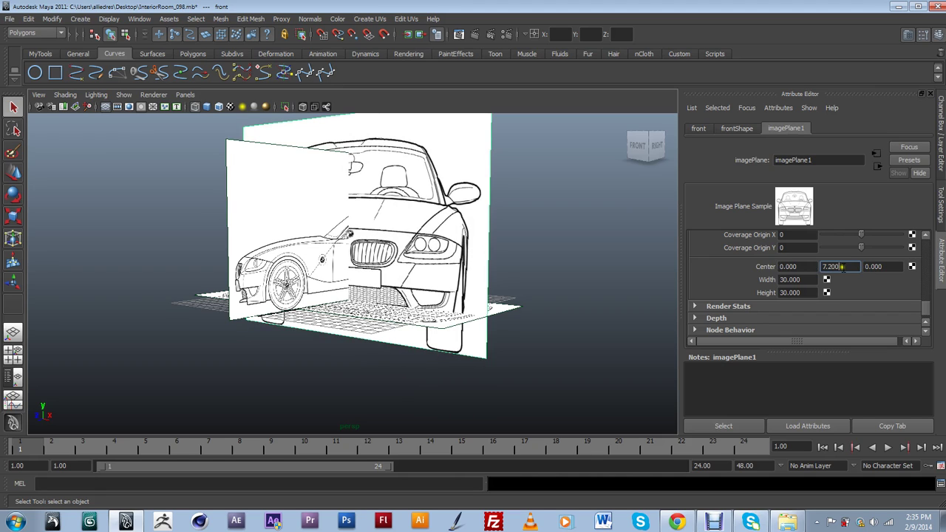
Step: Set the front image plane's Center Y to 9 and check its height against the side plane
{"action": "left_click_drag", "start_coordinate": [844, 268], "coordinate": [817, 267]}
{"action": "type", "text": "9"}
{"action": "key", "text": "Return"}
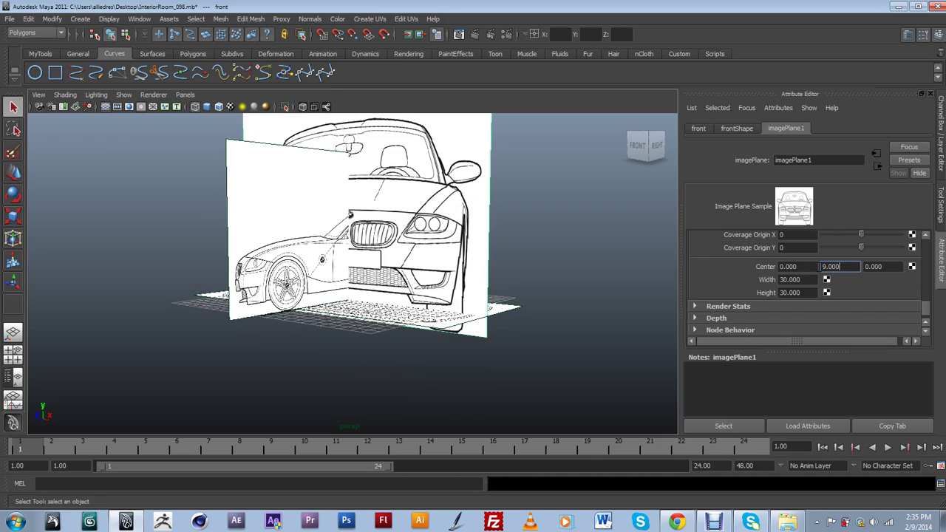
{"action": "left_click_drag", "start_coordinate": [473, 281], "coordinate": [482, 346], "text": "alt"}
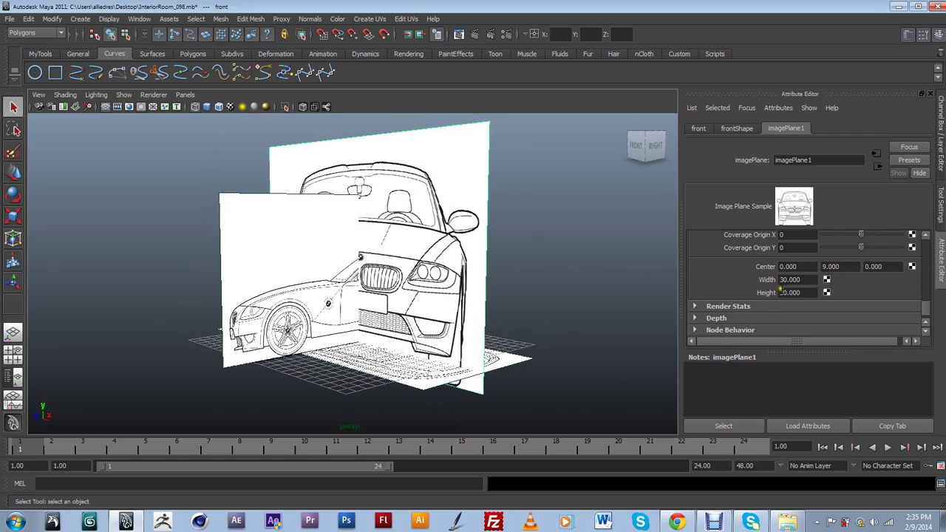
Step: Resize the front image plane to a width and height of 20 and compare it with the side plane
{"action": "left_click_drag", "start_coordinate": [798, 284], "coordinate": [780, 280]}
{"action": "type", "text": "20"}
{"action": "key", "text": "Return"}
{"action": "left_click_drag", "start_coordinate": [639, 299], "coordinate": [570, 322], "text": "alt"}
{"action": "left_click_drag", "start_coordinate": [800, 293], "coordinate": [724, 284]}
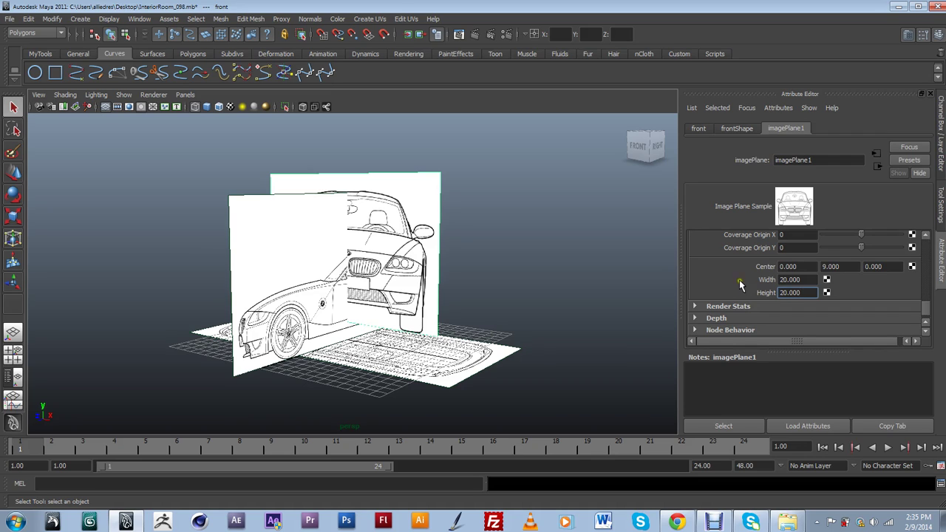
{"action": "left_click_drag", "start_coordinate": [621, 273], "coordinate": [312, 294], "text": "alt"}
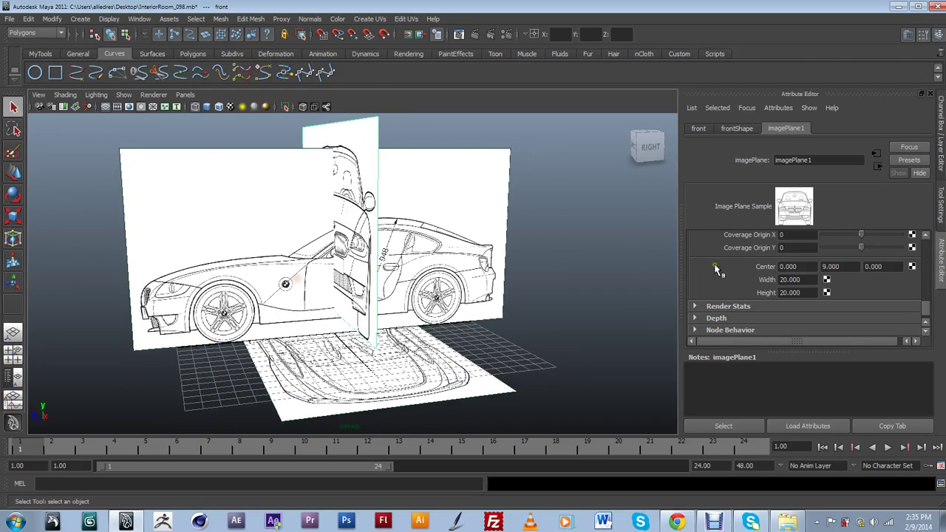
Step: Lower the front image plane by trying Center Y values 7 and 7.2, checking it against the side plane
{"action": "double_click", "coordinate": [840, 266]}
{"action": "type", "text": "7"}
{"action": "key", "text": "Return"}
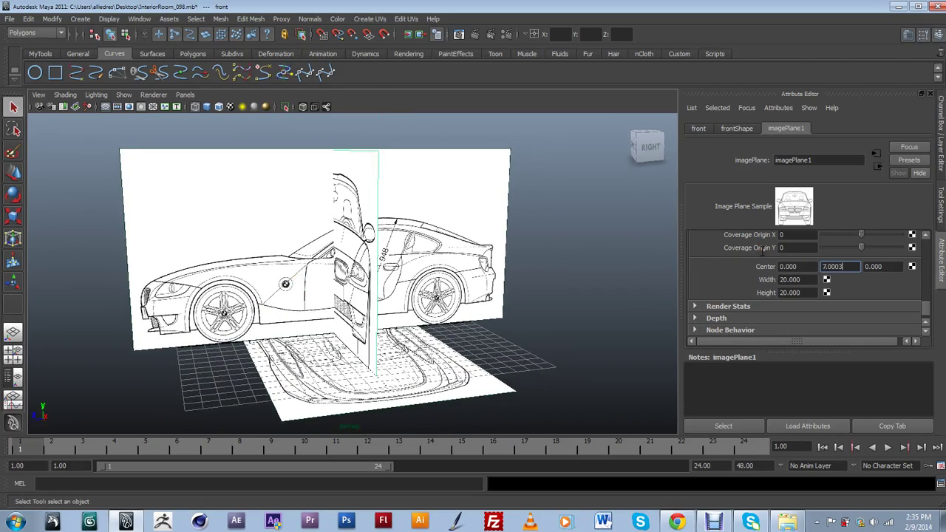
{"action": "left_click_drag", "start_coordinate": [575, 394], "coordinate": [592, 380], "text": "alt"}
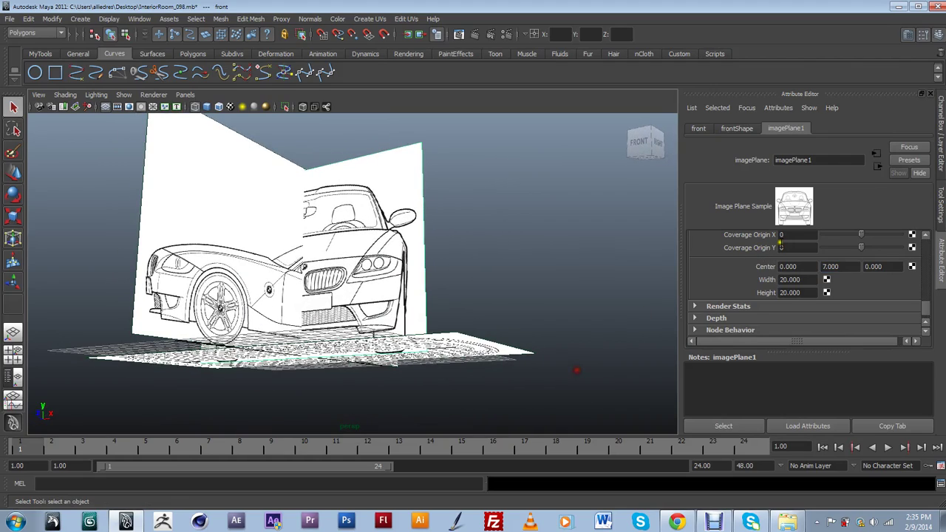
{"action": "double_click", "coordinate": [831, 267]}
{"action": "type", "text": "7.2"}
{"action": "key", "text": "Return"}
{"action": "left_click_drag", "start_coordinate": [577, 251], "coordinate": [429, 268], "text": "alt"}
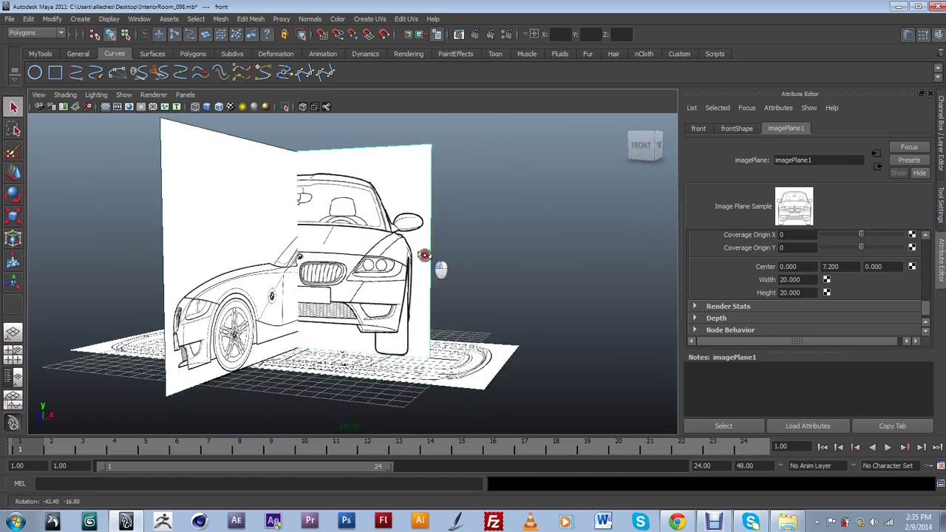
{"action": "left_click_drag", "start_coordinate": [431, 339], "coordinate": [383, 222], "text": "alt"}
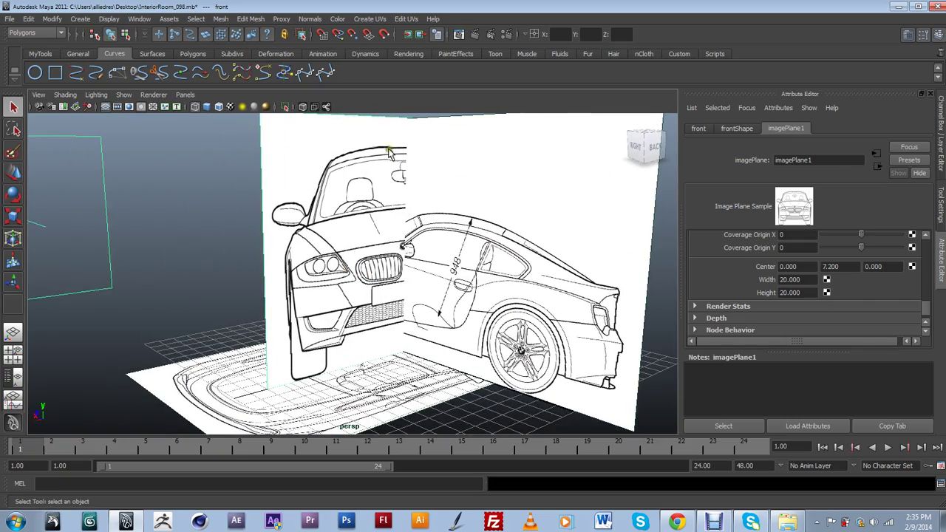
{"action": "left_click_drag", "start_coordinate": [521, 300], "coordinate": [510, 339], "text": "alt"}
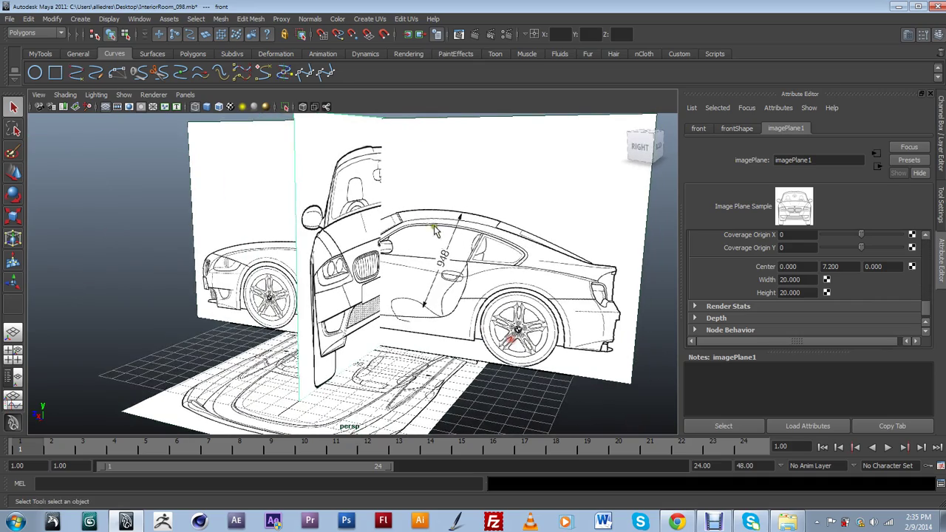
{"action": "left_click_drag", "start_coordinate": [462, 220], "coordinate": [373, 254], "text": "alt"}
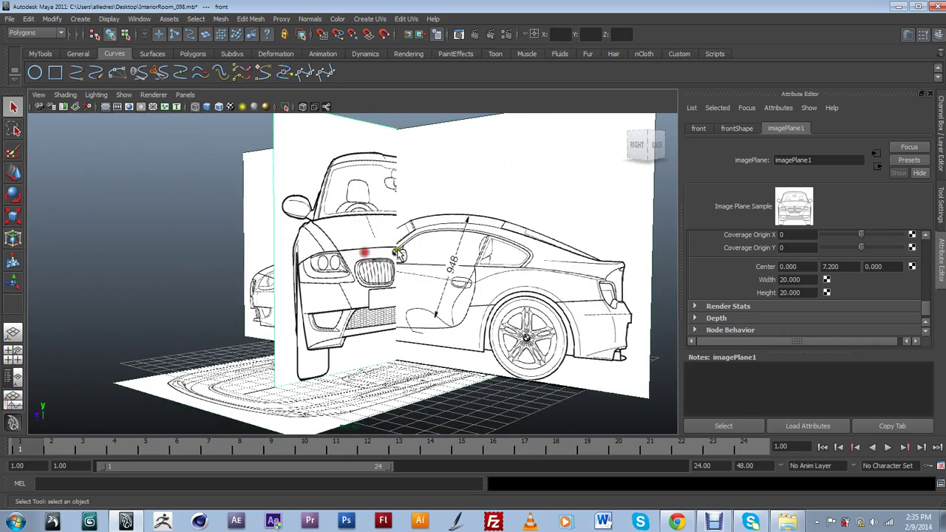
Step: Reduce the front image plane's width, trying 15 and 16, and compare its proportions with the side view of the car
{"action": "double_click", "coordinate": [790, 279]}
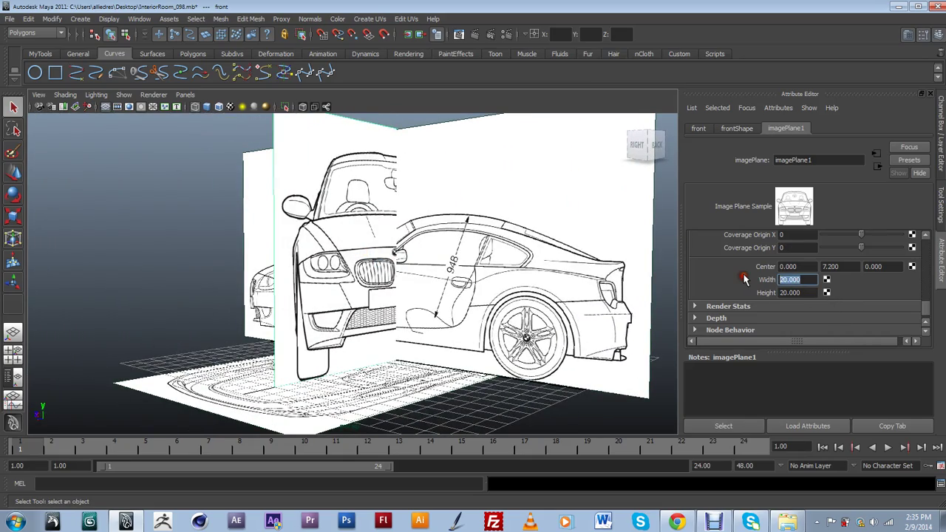
{"action": "type", "text": "15"}
{"action": "key", "text": "Return"}
{"action": "left_click_drag", "start_coordinate": [332, 252], "coordinate": [446, 239], "text": "alt"}
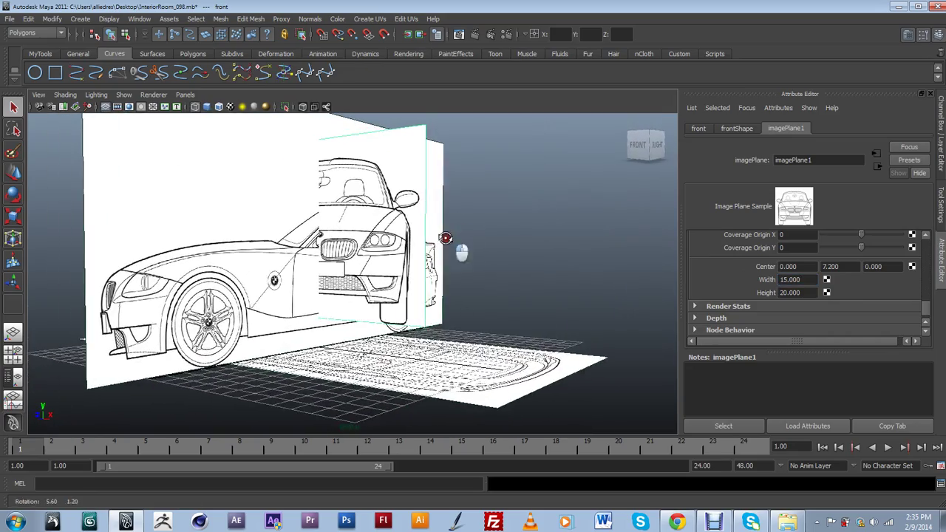
{"action": "double_click", "coordinate": [789, 280]}
{"action": "type", "text": "16"}
{"action": "key", "text": "Return"}
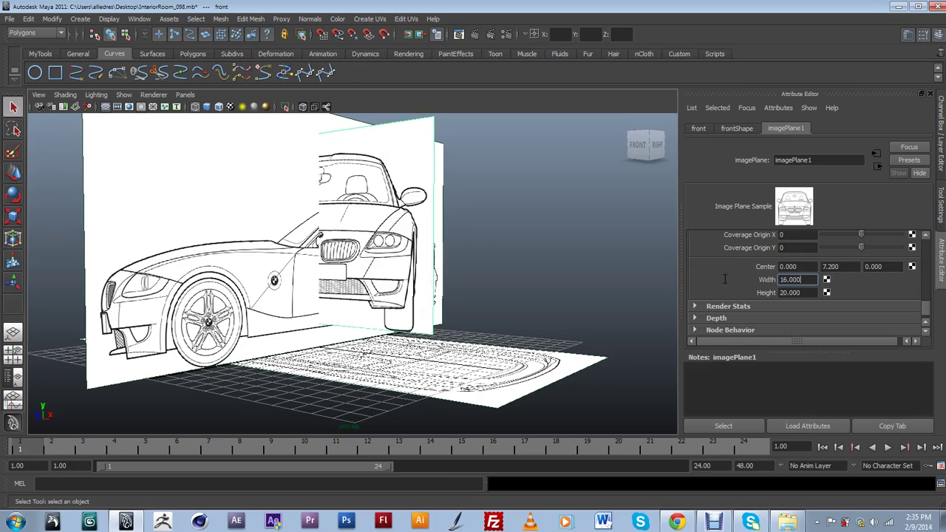
{"action": "left_click_drag", "start_coordinate": [490, 290], "coordinate": [466, 288], "text": "alt"}
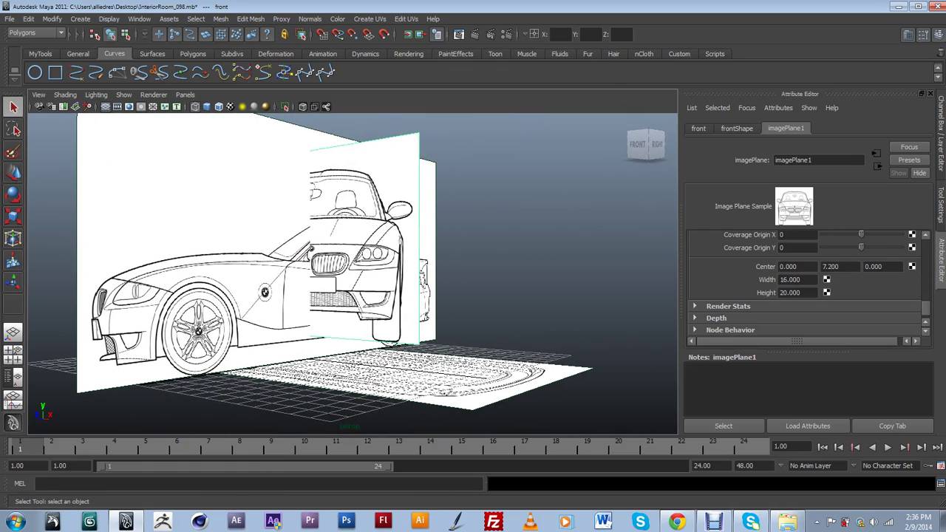
Step: Shift the front image plane back along the car by trying Center Z -2 and settling on -4
{"action": "double_click", "coordinate": [875, 268]}
{"action": "type", "text": "-2"}
{"action": "key", "text": "Return"}
{"action": "left_click_drag", "start_coordinate": [561, 333], "coordinate": [460, 307], "text": "alt"}
{"action": "double_click", "coordinate": [875, 267]}
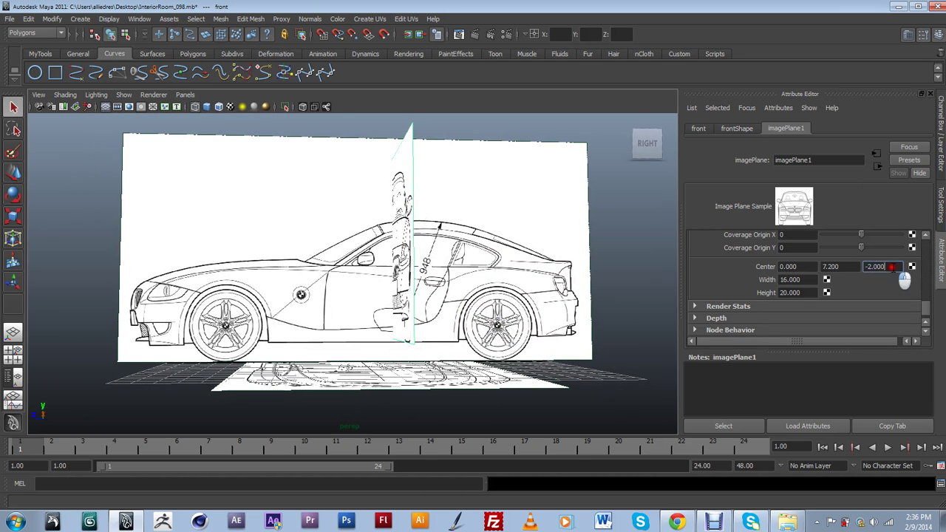
{"action": "key", "text": "Return"}
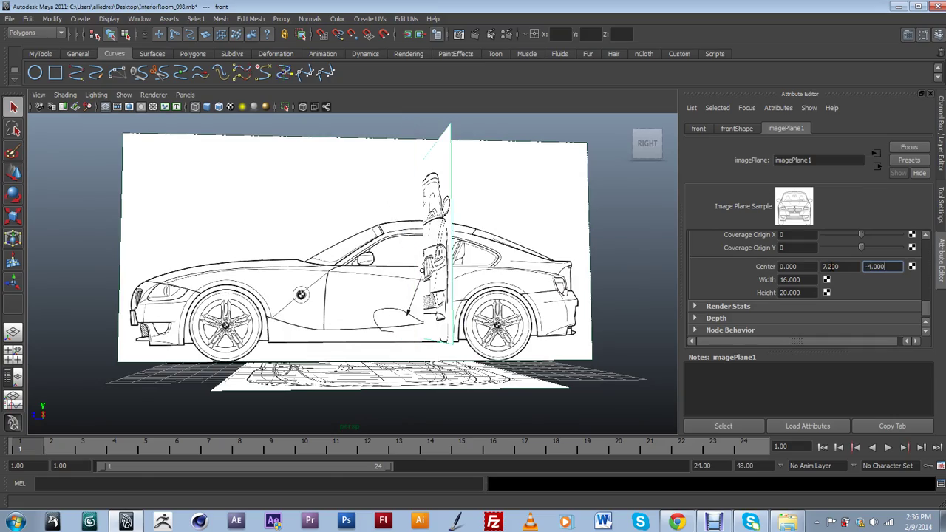
{"action": "mouse_move", "coordinate": [451, 326]}
{"action": "left_mouse_down", "text": "alt"}
{"action": "mouse_move", "coordinate": [437, 344]}
{"action": "mouse_move", "coordinate": [391, 311]}
{"action": "mouse_move", "coordinate": [467, 333]}
{"action": "mouse_move", "coordinate": [449, 318]}
{"action": "mouse_move", "coordinate": [462, 318]}
{"action": "left_mouse_up", "text": "alt"}
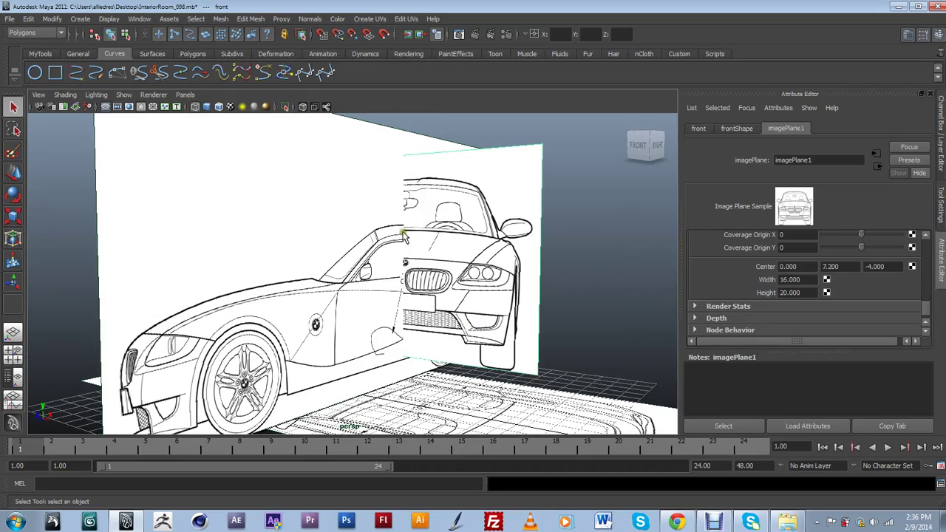
Step: Lower the front image plane to Center Y 5 and check its wheels against the ground line
{"action": "middle_click_drag", "start_coordinate": [494, 312], "coordinate": [493, 273], "text": "alt"}
{"action": "left_click_drag", "start_coordinate": [508, 283], "coordinate": [484, 296], "text": "alt"}
{"action": "left_click", "coordinate": [843, 266]}
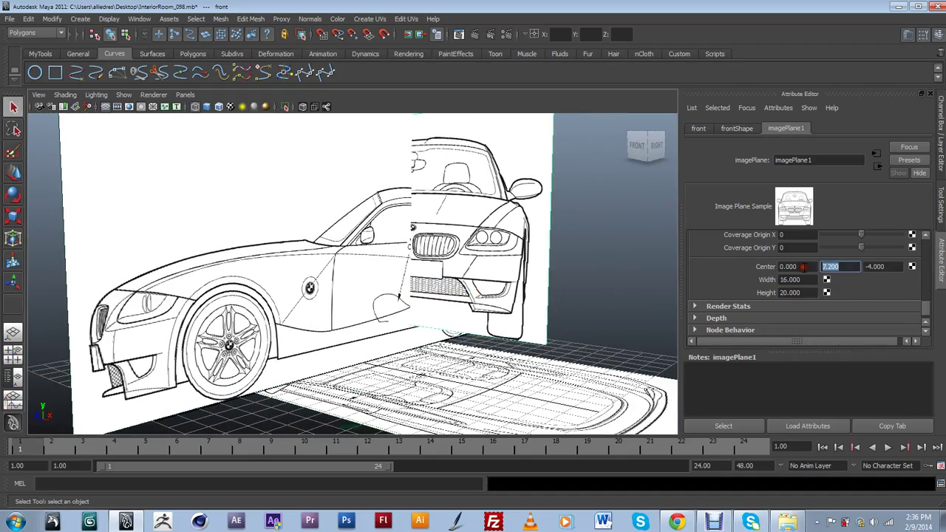
{"action": "type", "text": "5"}
{"action": "key", "text": "Return"}
{"action": "left_click_drag", "start_coordinate": [584, 359], "coordinate": [597, 337], "text": "alt"}
Step: Adjust the front image plane's height above the grid, trying Center Y 6 and 5.5
{"action": "left_click", "coordinate": [842, 267]}
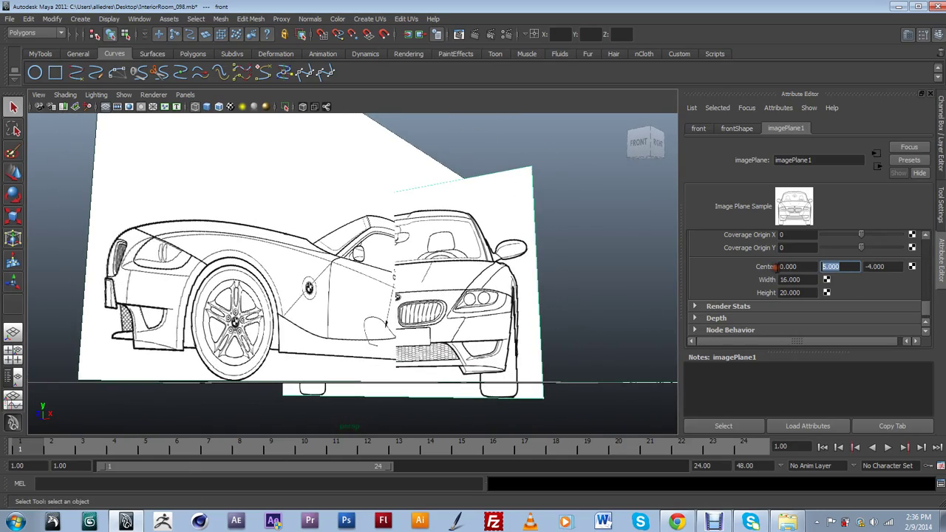
{"action": "type", "text": "6"}
{"action": "key", "text": "Return"}
{"action": "left_click_drag", "start_coordinate": [476, 332], "coordinate": [480, 341], "text": "alt"}
{"action": "left_click_drag", "start_coordinate": [856, 268], "coordinate": [827, 270]}
{"action": "type", "text": "5.5"}
{"action": "key", "text": "Return"}
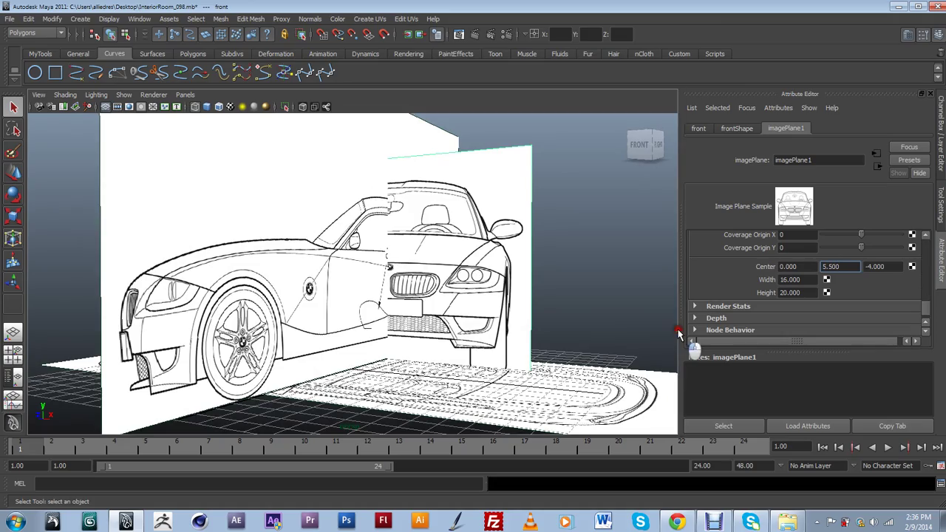
{"action": "left_click_drag", "start_coordinate": [566, 334], "coordinate": [498, 316], "text": "alt"}
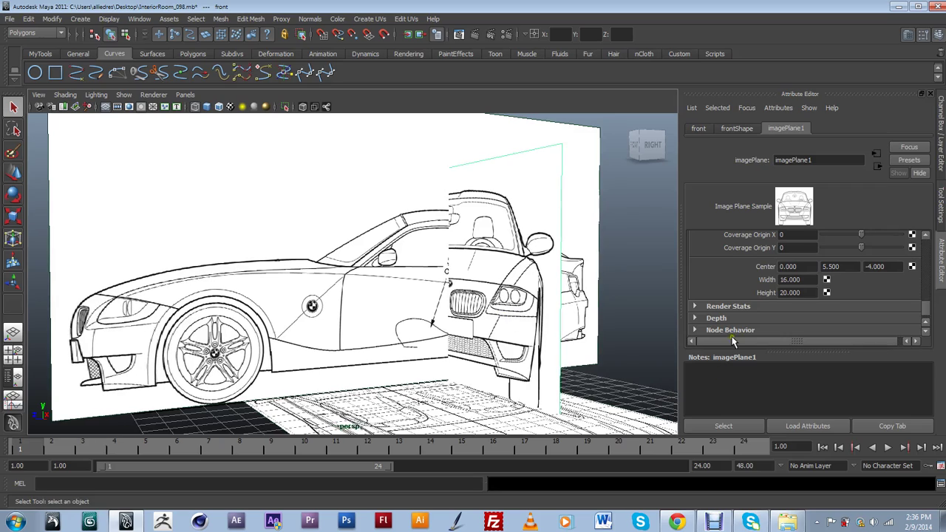
Step: Narrow the front image plane to a width of 15 and then 14.5, checking its size against the side plane
{"action": "double_click", "coordinate": [791, 280]}
{"action": "type", "text": "15"}
{"action": "key", "text": "Return"}
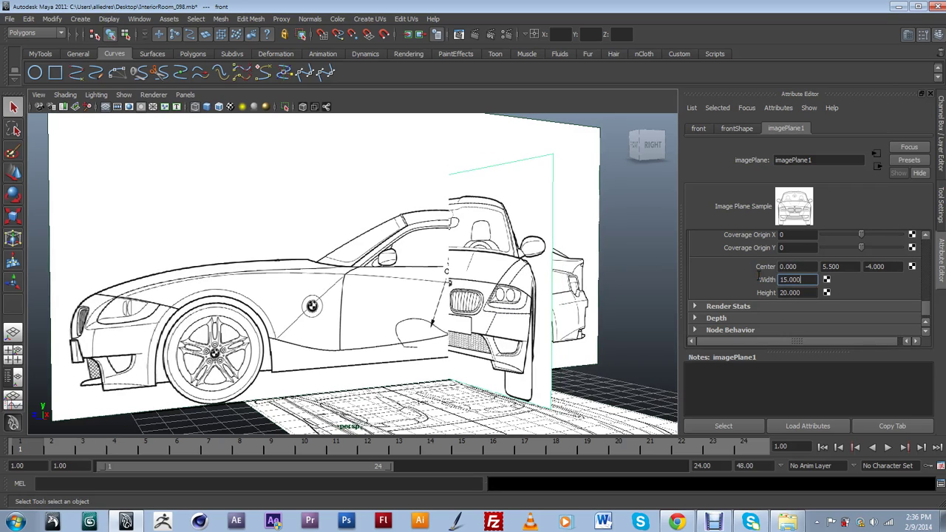
{"action": "left_click_drag", "start_coordinate": [577, 327], "coordinate": [573, 300], "text": "alt"}
{"action": "left_click_drag", "start_coordinate": [795, 277], "coordinate": [705, 269]}
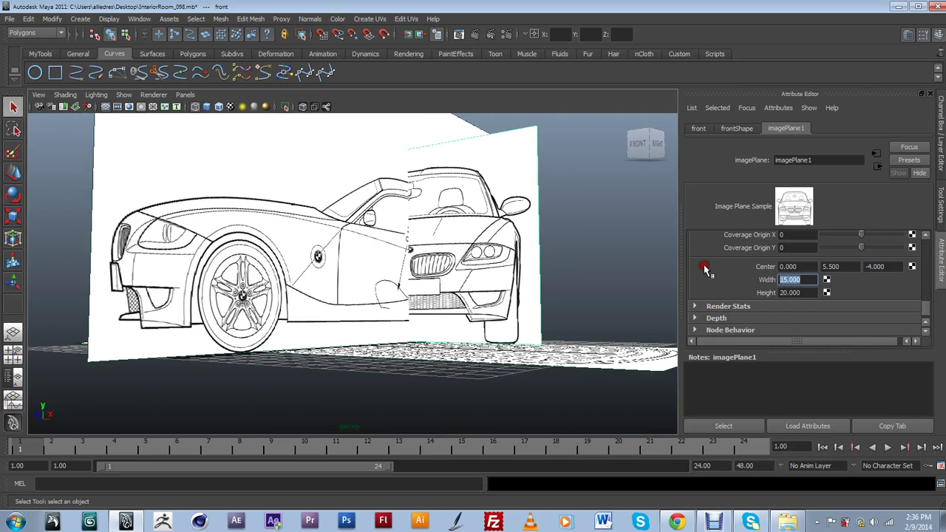
{"action": "type", "text": "14.5"}
{"action": "key", "text": "Return"}
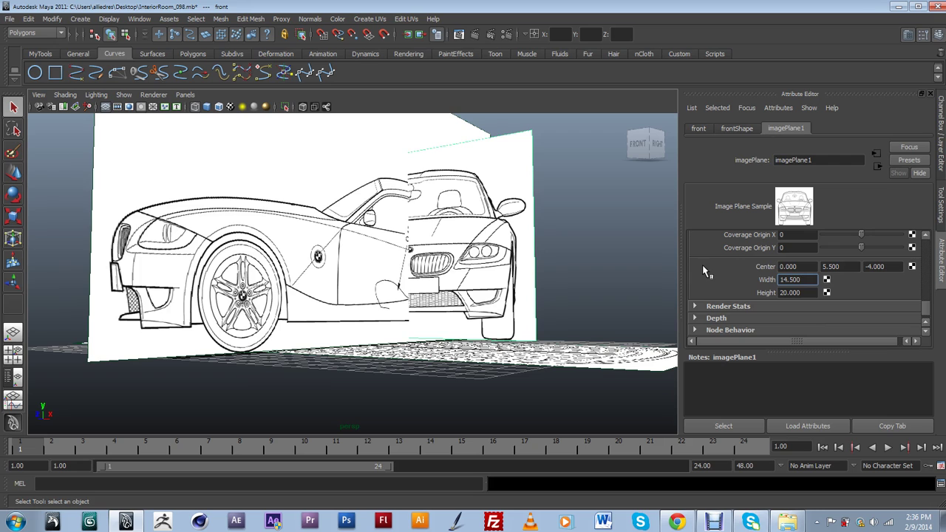
{"action": "left_click_drag", "start_coordinate": [488, 323], "coordinate": [496, 310], "text": "alt"}
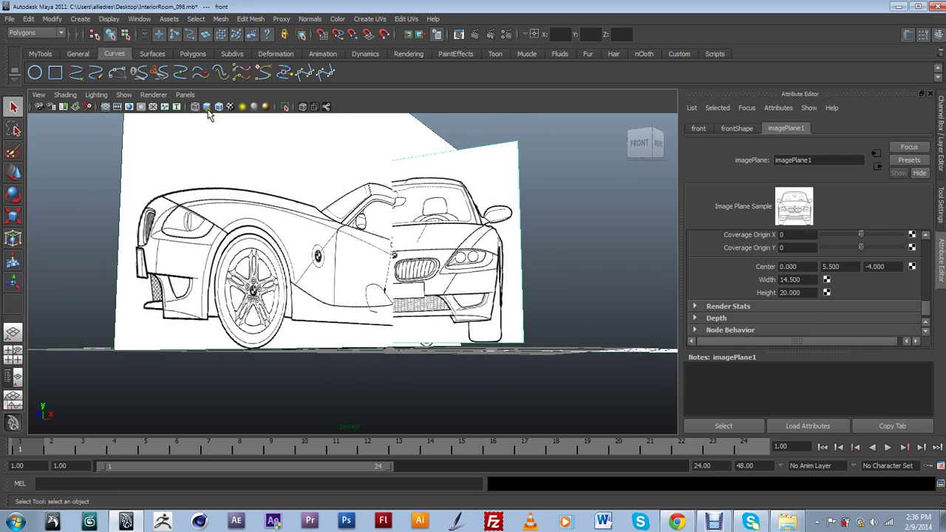
Step: Switch the viewport to the orthographic front view and lower the front image plane to Center Y 5.3, then 5.2
{"action": "left_click", "coordinate": [185, 94]}
{"action": "mouse_move", "coordinate": [226, 130]}
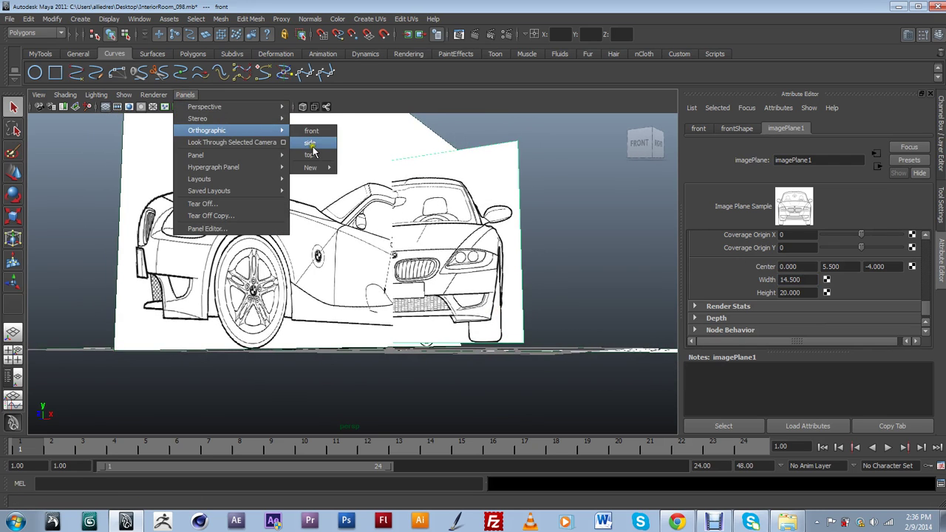
{"action": "left_click", "coordinate": [312, 131]}
{"action": "middle_click_drag", "start_coordinate": [531, 249], "coordinate": [494, 370], "text": "alt"}
{"action": "scroll", "coordinate": [440, 404], "scroll_direction": "up", "scroll_amount": 1}
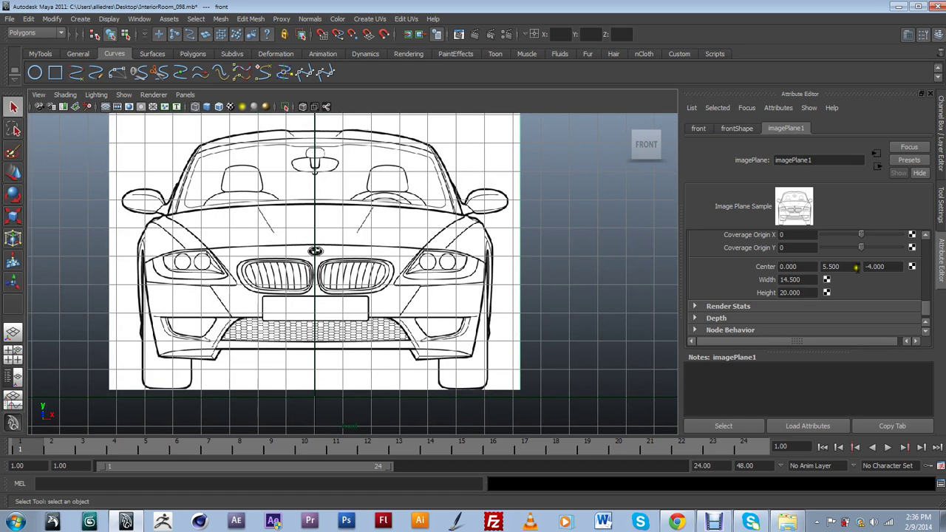
{"action": "double_click", "coordinate": [828, 266]}
{"action": "key", "text": "Return"}
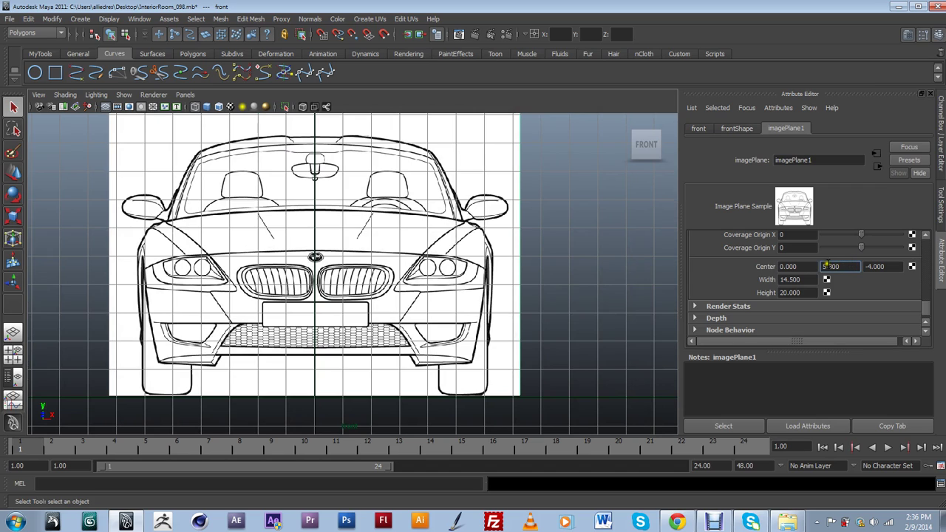
{"action": "left_click_drag", "start_coordinate": [829, 266], "coordinate": [869, 264]}
{"action": "type", "text": "2"}
{"action": "key", "text": "Return"}
Step: Return the viewport to the perspective view and compare the roof and body lines of the front and side planes
{"action": "left_click", "coordinate": [185, 94]}
{"action": "mouse_move", "coordinate": [222, 108]}
{"action": "left_click", "coordinate": [311, 107]}
{"action": "left_click_drag", "start_coordinate": [311, 107], "coordinate": [447, 251], "text": "alt"}
{"action": "scroll", "coordinate": [403, 262], "scroll_direction": "up", "scroll_amount": 3}
{"action": "middle_click_drag", "start_coordinate": [447, 252], "coordinate": [437, 309], "text": "alt"}
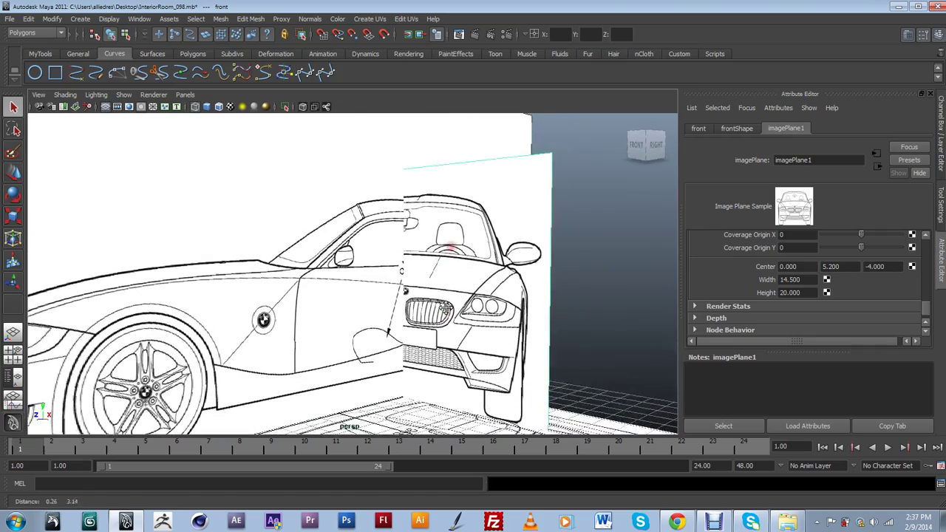
{"action": "left_click_drag", "start_coordinate": [438, 309], "coordinate": [421, 300], "text": "alt"}
{"action": "left_click_drag", "start_coordinate": [435, 244], "coordinate": [401, 221], "text": "alt"}
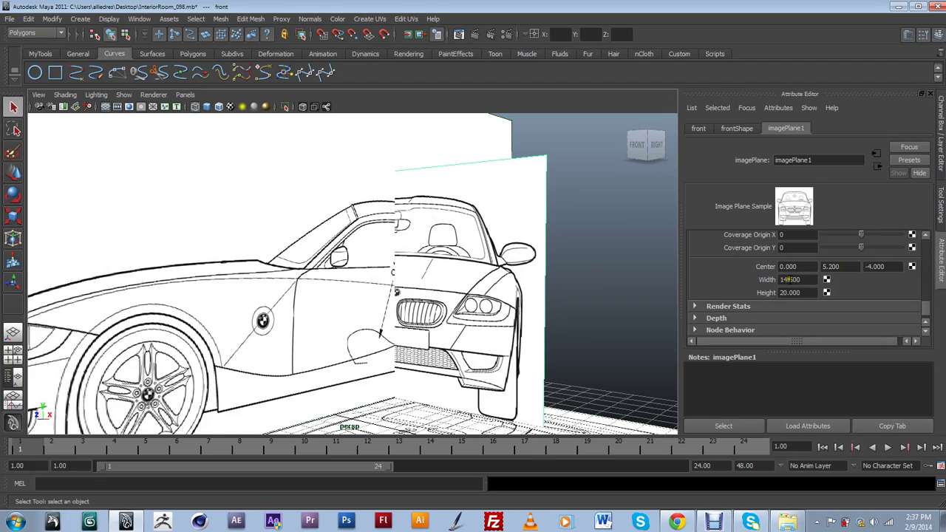
Step: Set the front image plane's width to 14.3 and check its fit from a lower angle
{"action": "left_click_drag", "start_coordinate": [790, 279], "coordinate": [834, 279]}
{"action": "type", "text": "3"}
{"action": "key", "text": "Return"}
{"action": "mouse_move", "coordinate": [566, 277]}
{"action": "left_mouse_down", "text": "alt"}
{"action": "mouse_move", "coordinate": [534, 312]}
{"action": "mouse_move", "coordinate": [517, 296]}
{"action": "mouse_move", "coordinate": [579, 288]}
{"action": "mouse_move", "coordinate": [570, 292]}
{"action": "left_mouse_up", "text": "alt"}
Step: Fine-tune the front image plane's ground contact by trying Center Y 5 and settling on 5.1
{"action": "double_click", "coordinate": [843, 267]}
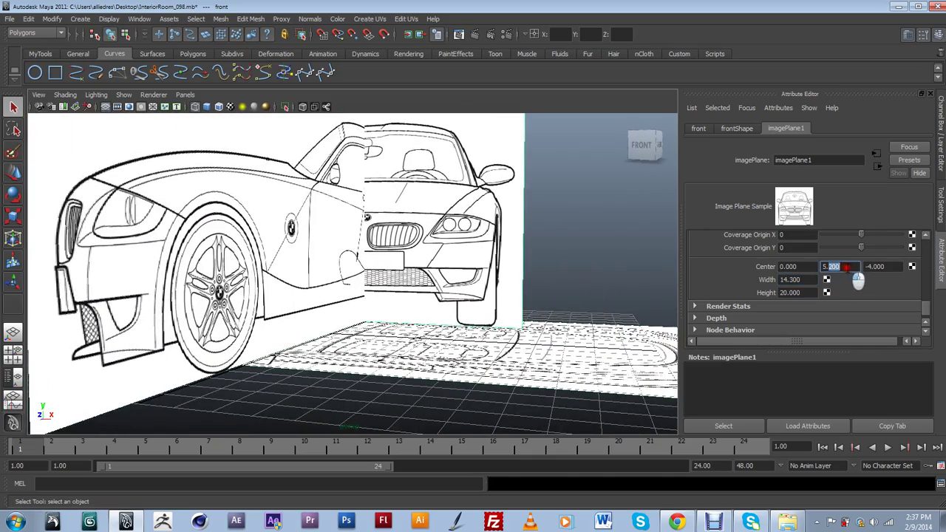
{"action": "type", "text": "5"}
{"action": "key", "text": "Return"}
{"action": "mouse_move", "coordinate": [522, 264]}
{"action": "left_mouse_down", "text": "alt"}
{"action": "mouse_move", "coordinate": [536, 270]}
{"action": "mouse_move", "coordinate": [496, 262]}
{"action": "mouse_move", "coordinate": [509, 252]}
{"action": "left_mouse_up", "text": "alt"}
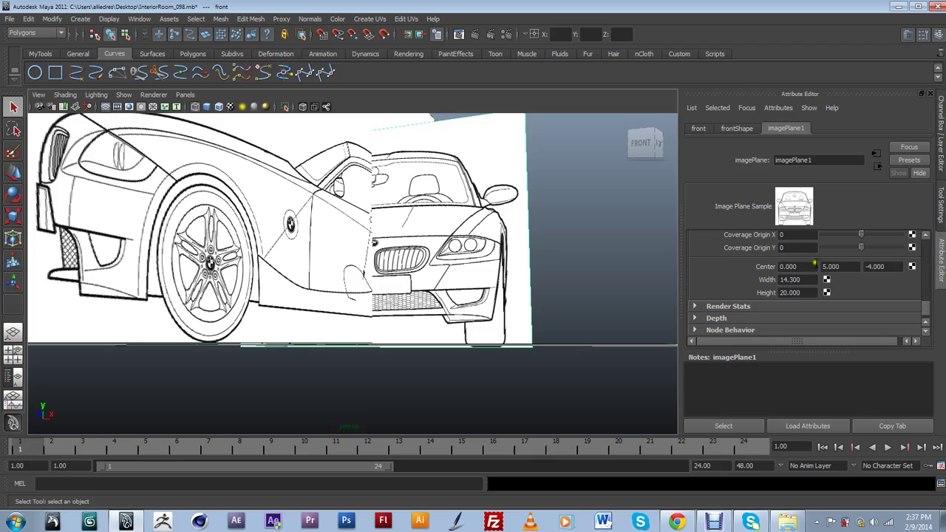
{"action": "double_click", "coordinate": [828, 267]}
{"action": "type", "text": "5.1"}
{"action": "key", "text": "Return"}
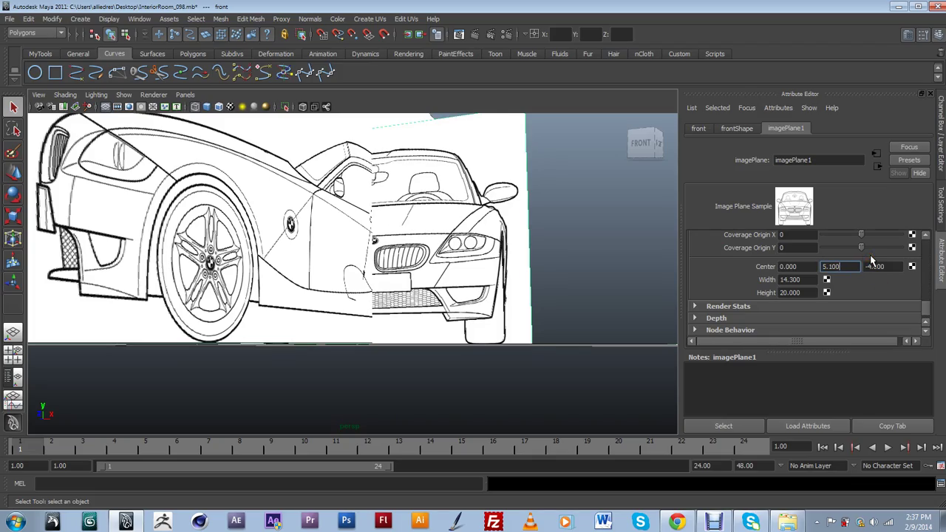
Step: Examine where the front and side image planes meet, checking the roof, hood and wheel alignment up close and from afar
{"action": "left_click_drag", "start_coordinate": [543, 260], "coordinate": [547, 325], "text": "alt"}
{"action": "scroll", "coordinate": [374, 294], "scroll_direction": "down", "scroll_amount": 4}
{"action": "scroll", "coordinate": [462, 339], "scroll_direction": "up", "scroll_amount": 4}
{"action": "left_click_drag", "start_coordinate": [461, 340], "coordinate": [473, 139], "text": "alt"}
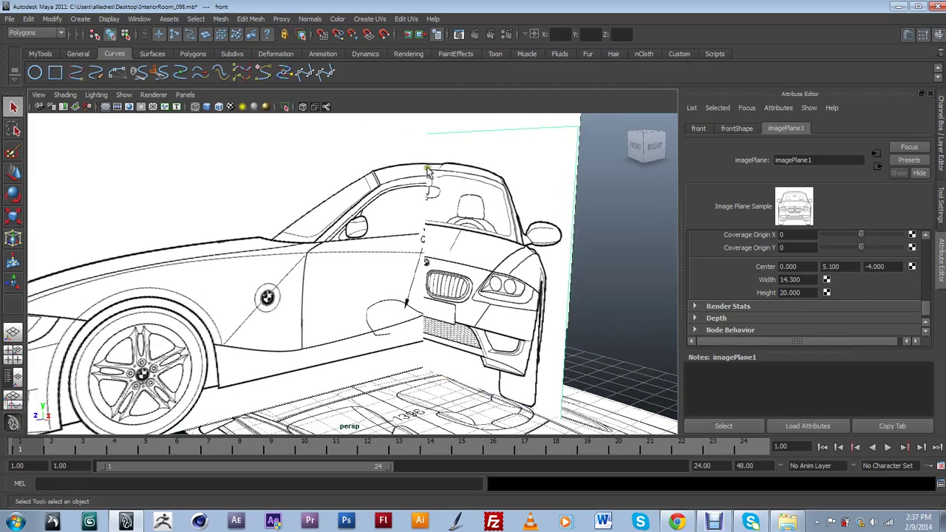
{"action": "scroll", "coordinate": [454, 270], "scroll_direction": "up", "scroll_amount": 5}
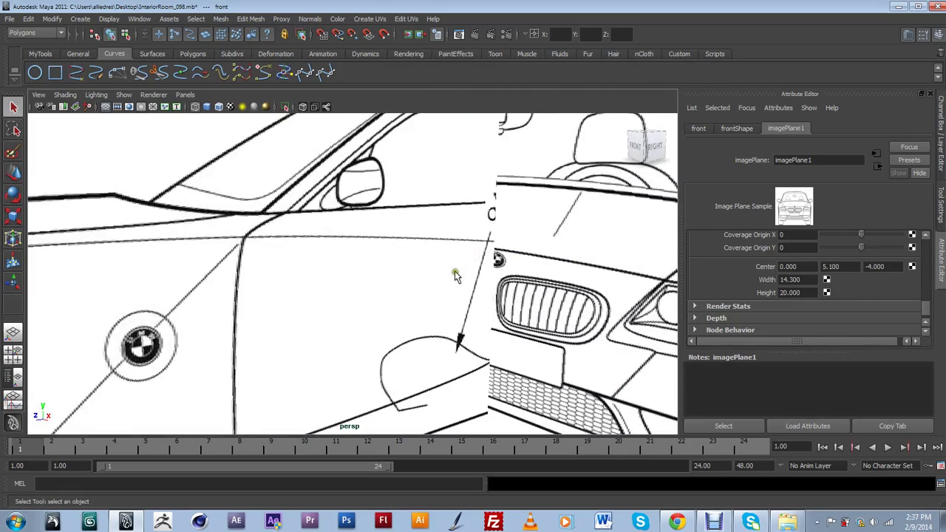
{"action": "scroll", "coordinate": [463, 270], "scroll_direction": "down", "scroll_amount": 10}
{"action": "left_click_drag", "start_coordinate": [473, 265], "coordinate": [551, 228], "text": "alt"}
{"action": "scroll", "coordinate": [404, 268], "scroll_direction": "up", "scroll_amount": 8}
{"action": "left_click_drag", "start_coordinate": [400, 267], "coordinate": [307, 248], "text": "alt"}
{"action": "middle_click_drag", "start_coordinate": [394, 252], "coordinate": [350, 296], "text": "alt"}
{"action": "left_click_drag", "start_coordinate": [350, 294], "coordinate": [365, 292], "text": "alt"}
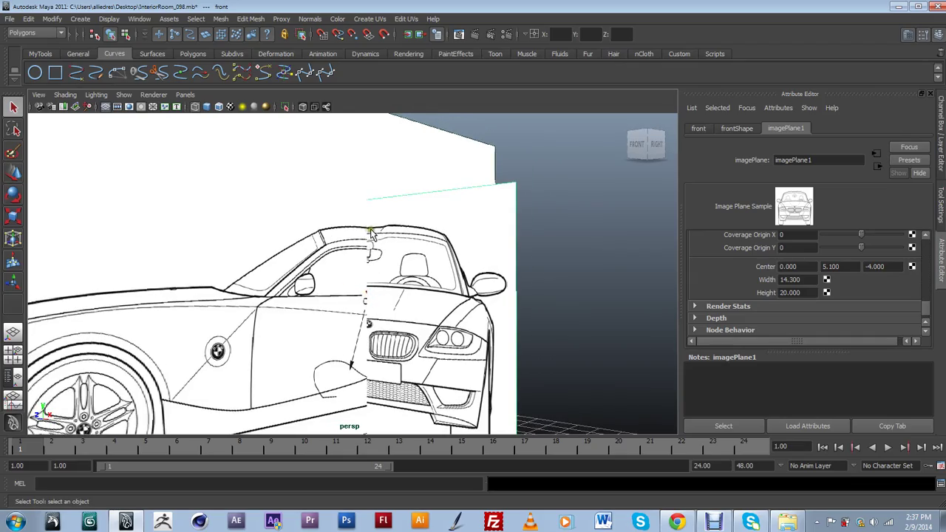
{"action": "scroll", "coordinate": [372, 234], "scroll_direction": "down", "scroll_amount": 8}
{"action": "left_click_drag", "start_coordinate": [372, 233], "coordinate": [357, 338], "text": "alt"}
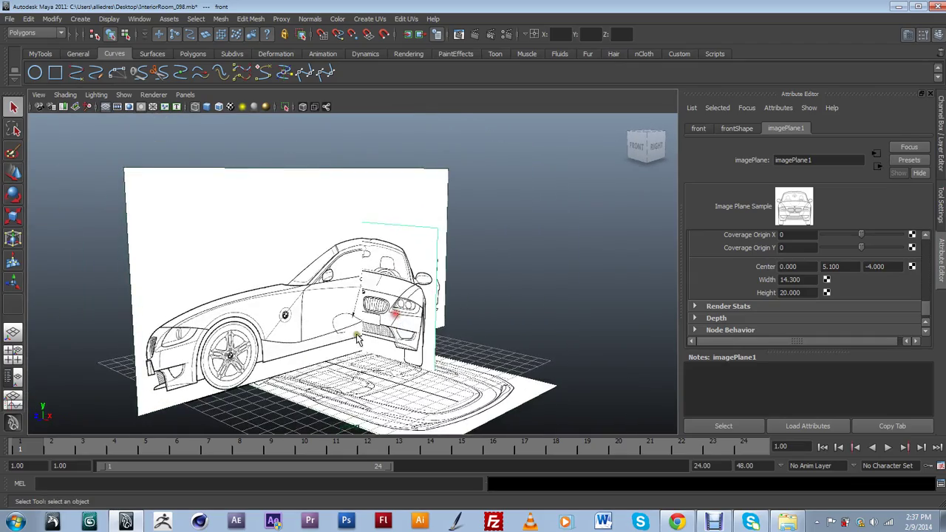
Step: Move the front image plane back behind the side plane, trying Center Z -10 and -12 and settling on -15
{"action": "scroll", "coordinate": [519, 321], "scroll_direction": "down", "scroll_amount": 5}
{"action": "left_click_drag", "start_coordinate": [518, 319], "coordinate": [375, 349], "text": "alt"}
{"action": "scroll", "coordinate": [376, 349], "scroll_direction": "up", "scroll_amount": 5}
{"action": "scroll", "coordinate": [392, 349], "scroll_direction": "down", "scroll_amount": 2}
{"action": "middle_click_drag", "start_coordinate": [391, 347], "coordinate": [400, 350], "text": "alt"}
{"action": "mouse_move", "coordinate": [397, 351]}
{"action": "left_mouse_down", "text": "alt"}
{"action": "mouse_move", "coordinate": [490, 380]}
{"action": "mouse_move", "coordinate": [448, 376]}
{"action": "mouse_move", "coordinate": [421, 388]}
{"action": "mouse_move", "coordinate": [421, 345]}
{"action": "mouse_move", "coordinate": [387, 346]}
{"action": "mouse_move", "coordinate": [403, 325]}
{"action": "mouse_move", "coordinate": [392, 362]}
{"action": "left_mouse_up", "text": "alt"}
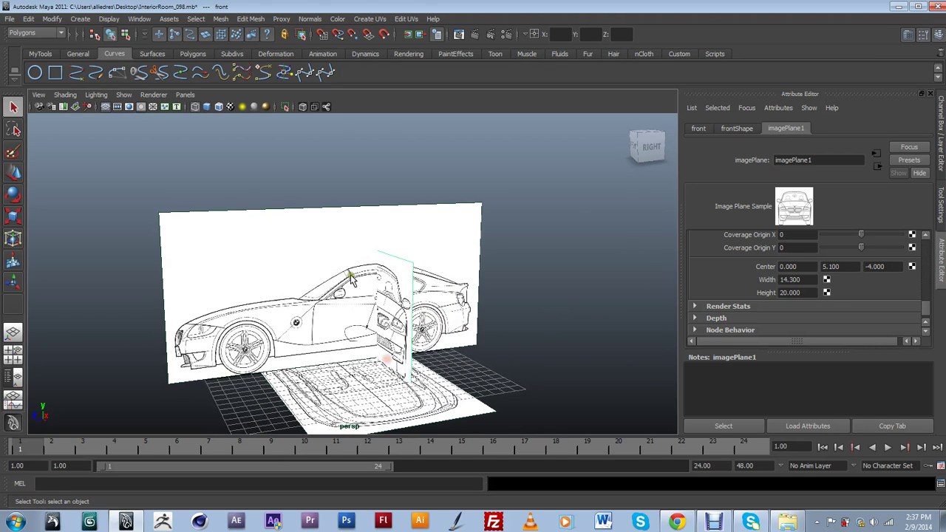
{"action": "left_click", "coordinate": [885, 266]}
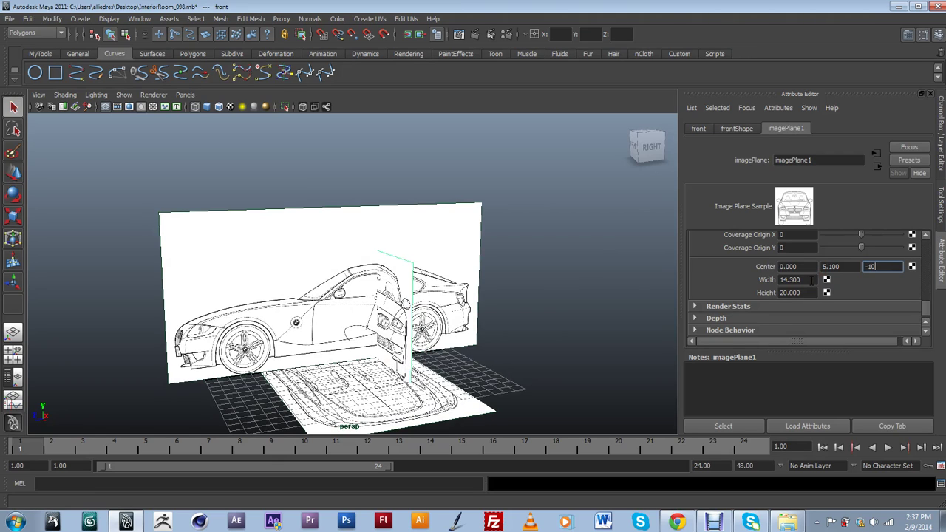
{"action": "key", "text": "Return"}
{"action": "left_click", "coordinate": [875, 268]}
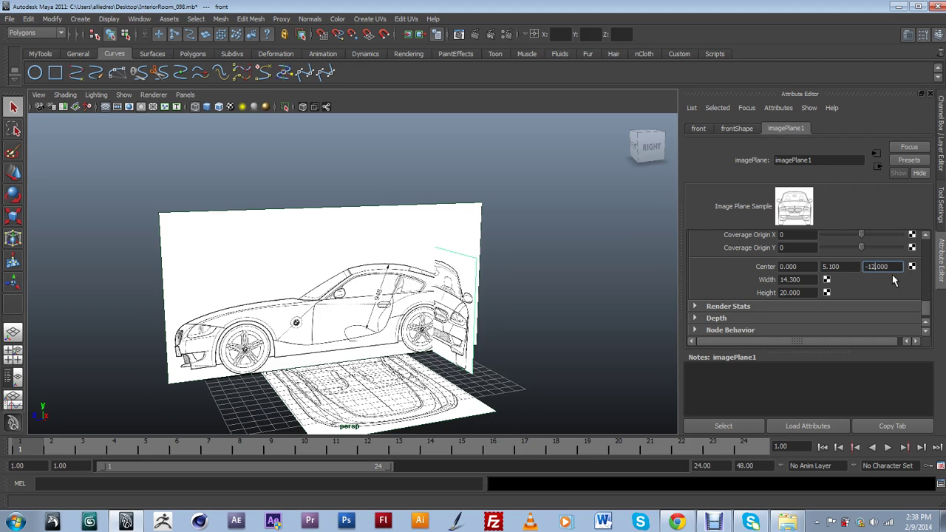
{"action": "key", "text": "Return"}
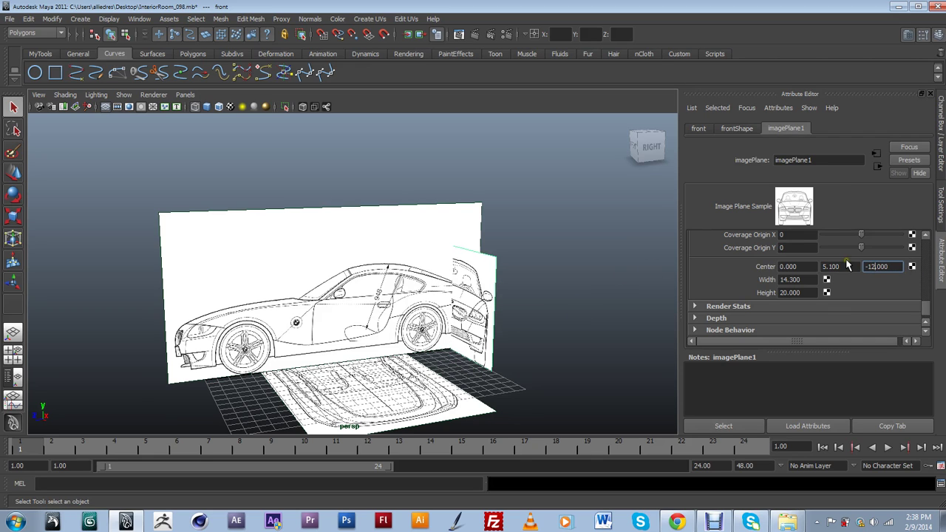
{"action": "type", "text": "5"}
{"action": "key", "text": "Return"}
{"action": "left_click_drag", "start_coordinate": [516, 284], "coordinate": [423, 297], "text": "alt"}
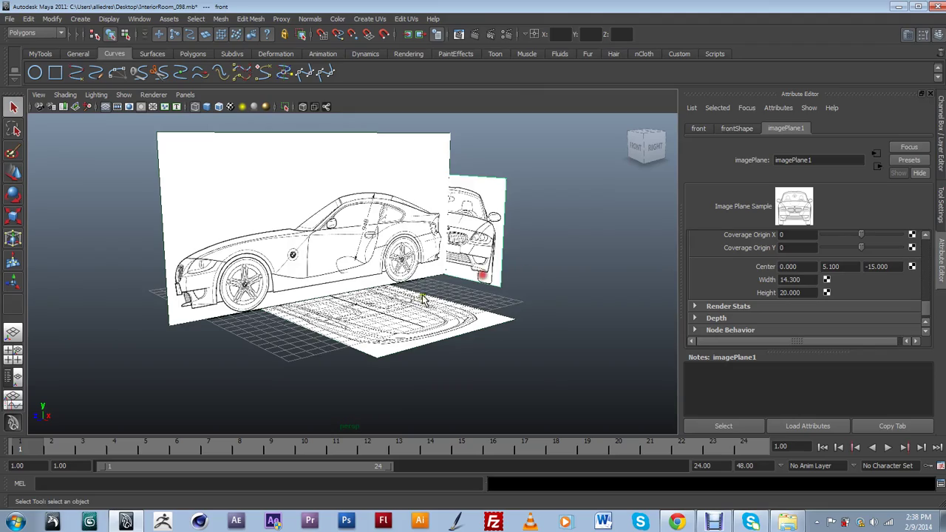
{"action": "left_click_drag", "start_coordinate": [467, 259], "coordinate": [446, 280], "text": "alt"}
{"action": "left_click", "coordinate": [446, 279]}
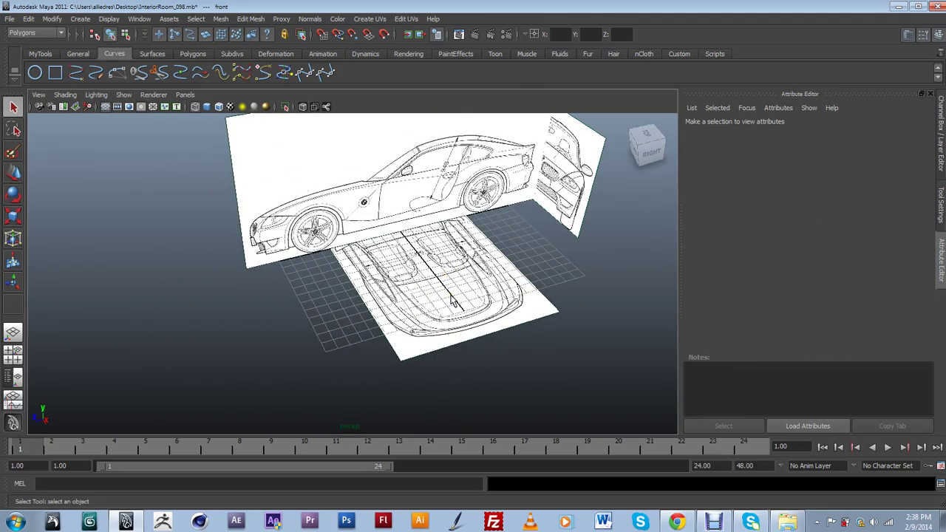
Step: Select the top image plane from an overhead view and show its placement attributes
{"action": "scroll", "coordinate": [452, 306], "scroll_direction": "down", "scroll_amount": 3}
{"action": "left_click_drag", "start_coordinate": [450, 312], "coordinate": [333, 373], "text": "alt"}
{"action": "middle_click_drag", "start_coordinate": [333, 373], "coordinate": [278, 405], "text": "alt"}
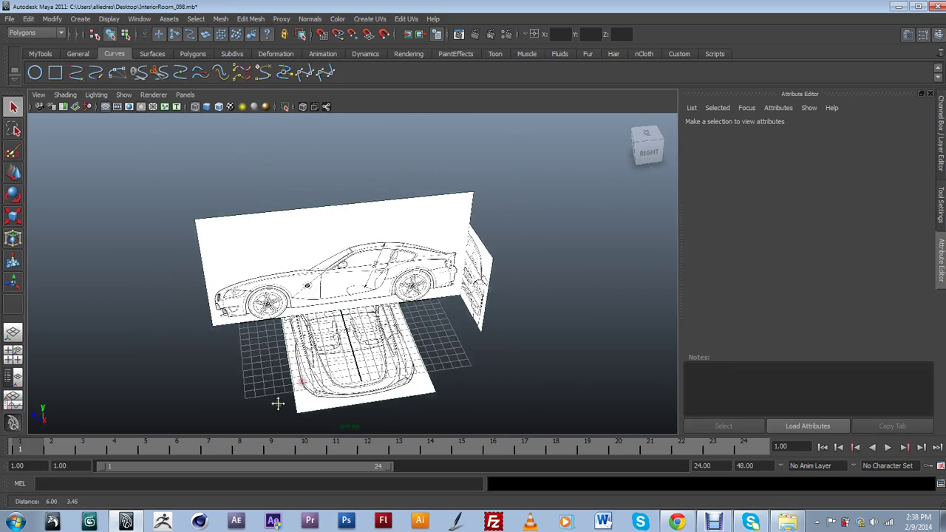
{"action": "scroll", "coordinate": [295, 388], "scroll_direction": "down", "scroll_amount": 3}
{"action": "middle_click_drag", "start_coordinate": [342, 363], "coordinate": [375, 359], "text": "alt"}
{"action": "left_click_drag", "start_coordinate": [445, 323], "coordinate": [398, 305]}
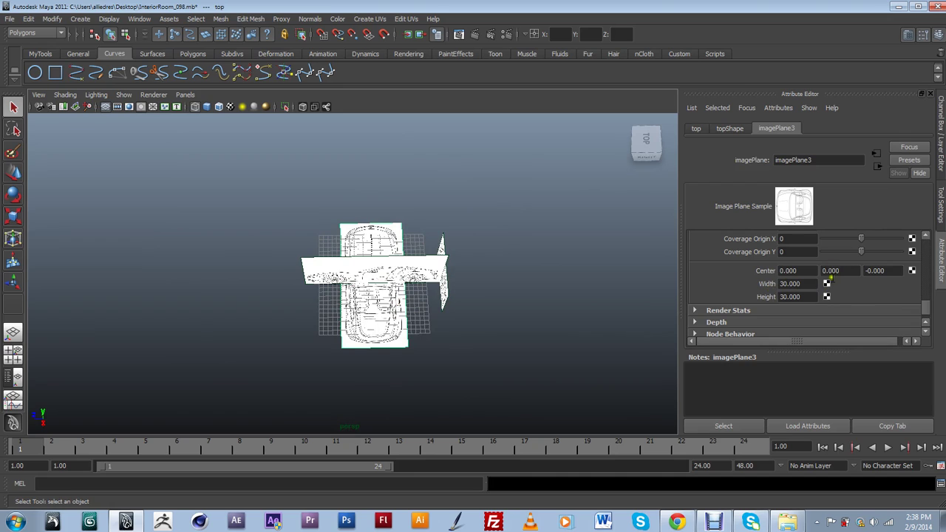
{"action": "left_click_drag", "start_coordinate": [925, 304], "coordinate": [930, 309]}
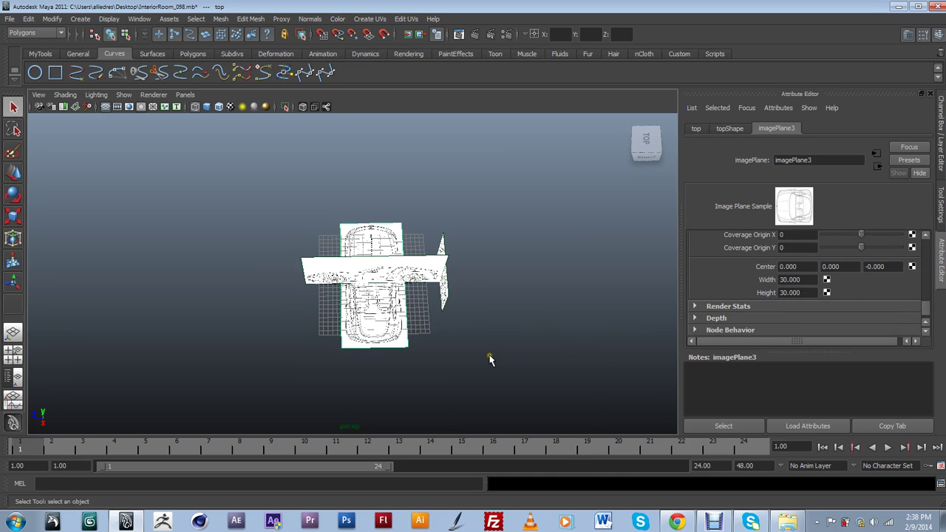
Step: Turn the top camera about its Y axis, setting Rotate Y to 90, to orient the top blueprint along the side view
{"action": "scroll", "coordinate": [490, 359], "scroll_direction": "up", "scroll_amount": 5}
{"action": "left_click_drag", "start_coordinate": [490, 359], "coordinate": [561, 320], "text": "alt"}
{"action": "middle_click_drag", "start_coordinate": [434, 369], "coordinate": [437, 337], "text": "alt"}
{"action": "left_click_drag", "start_coordinate": [436, 337], "coordinate": [381, 340], "text": "alt"}
{"action": "scroll", "coordinate": [389, 340], "scroll_direction": "down", "scroll_amount": 4}
{"action": "scroll", "coordinate": [429, 285], "scroll_direction": "down", "scroll_amount": 7}
{"action": "middle_click_drag", "start_coordinate": [434, 205], "coordinate": [450, 249], "text": "alt"}
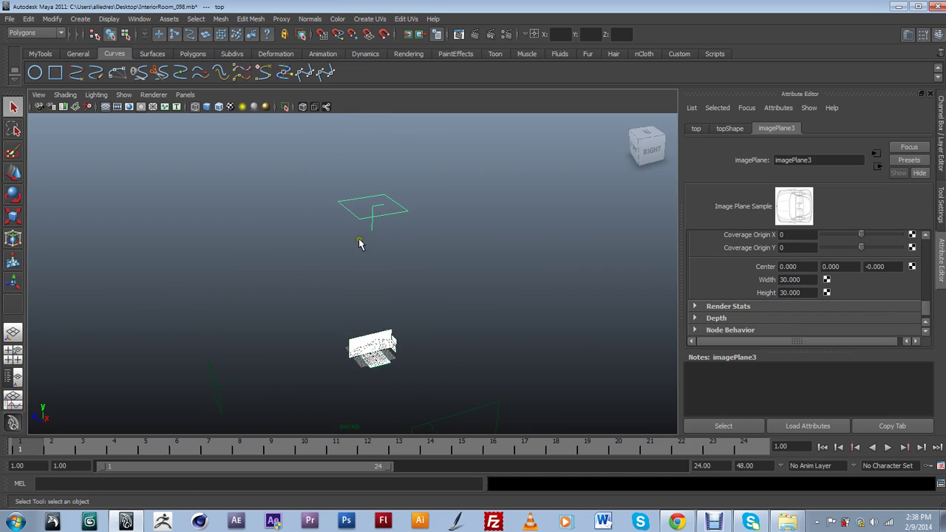
{"action": "middle_click_drag", "start_coordinate": [359, 238], "coordinate": [365, 291], "text": "alt"}
{"action": "left_click_drag", "start_coordinate": [379, 260], "coordinate": [403, 212], "text": "alt"}
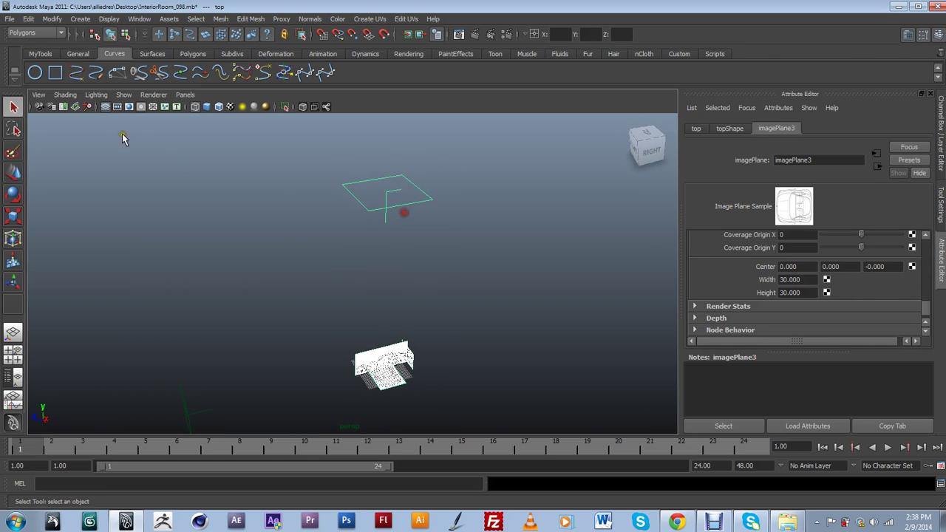
{"action": "left_click", "coordinate": [14, 194]}
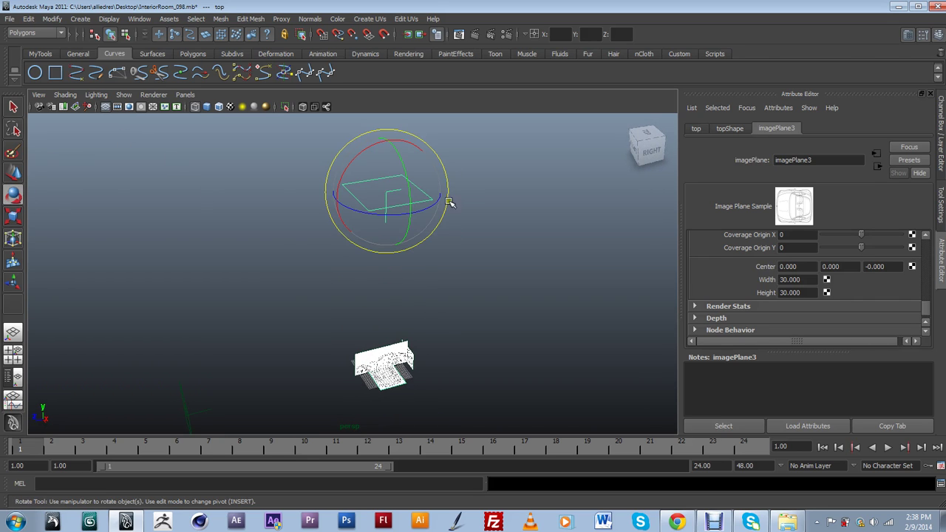
{"action": "left_click", "coordinate": [942, 199]}
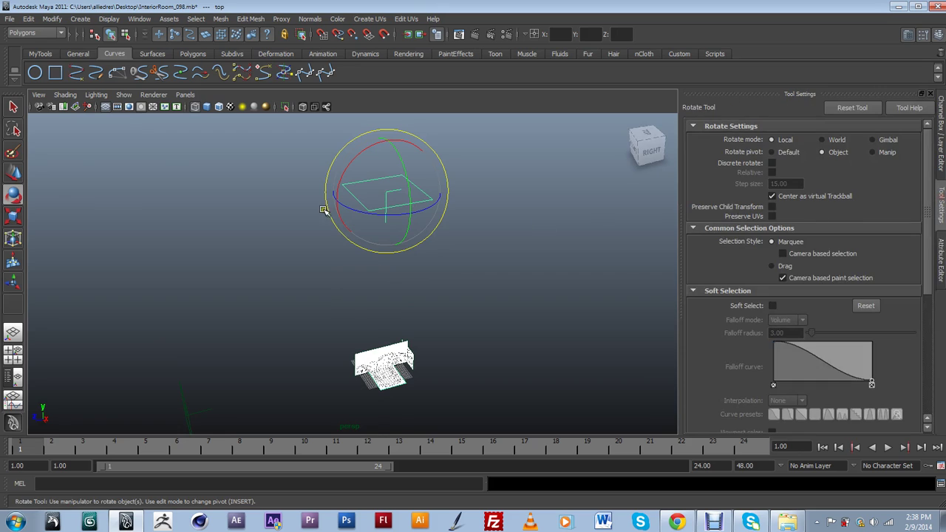
{"action": "left_click", "coordinate": [939, 141]}
{"action": "left_click_drag", "start_coordinate": [372, 212], "coordinate": [434, 208]}
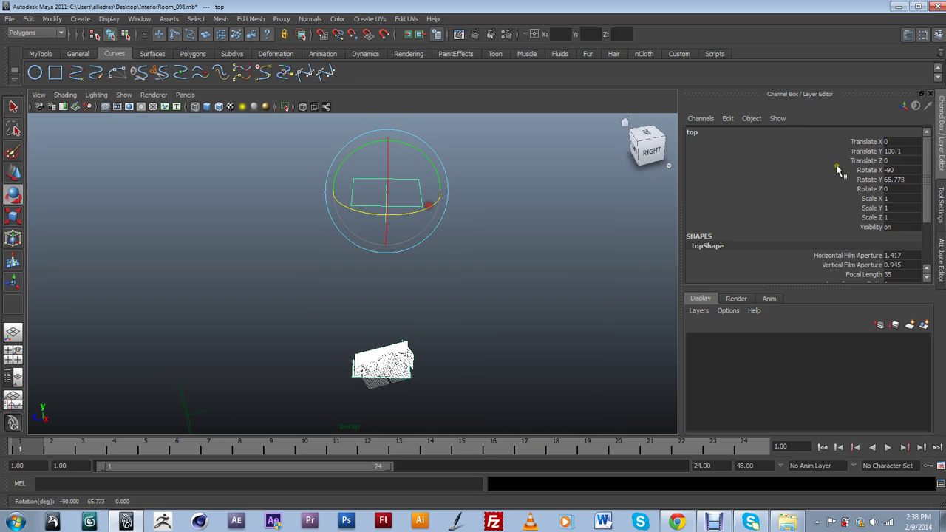
{"action": "double_click", "coordinate": [897, 181]}
{"action": "key", "text": "Return"}
Step: Examine how the rotated top plane lines up with the side and front planes from low, overhead and angled views
{"action": "right_click_drag", "start_coordinate": [291, 241], "coordinate": [344, 268], "text": "alt"}
{"action": "middle_click_drag", "start_coordinate": [388, 287], "coordinate": [349, 85], "text": "alt"}
{"action": "right_click_drag", "start_coordinate": [370, 137], "coordinate": [419, 166], "text": "alt"}
{"action": "left_click_drag", "start_coordinate": [419, 165], "coordinate": [427, 303], "text": "alt"}
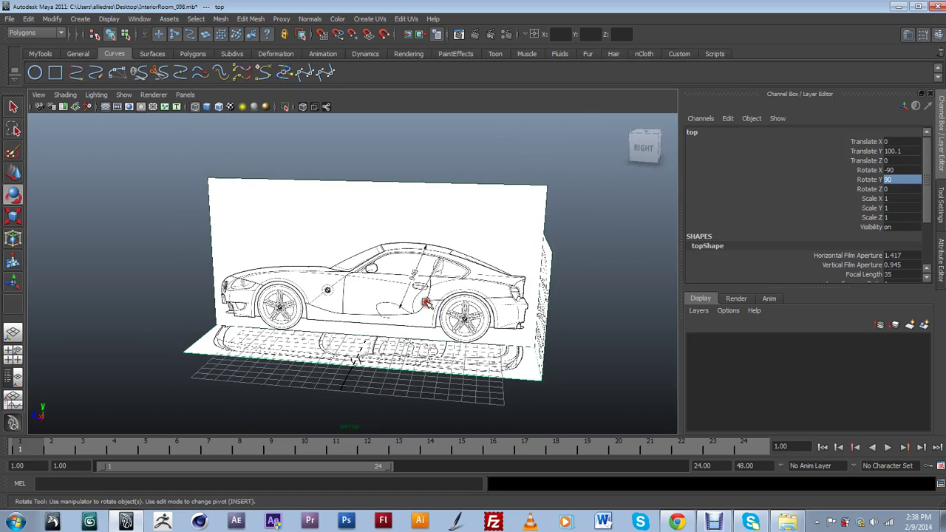
{"action": "left_click_drag", "start_coordinate": [409, 294], "coordinate": [318, 360], "text": "alt"}
{"action": "left_click_drag", "start_coordinate": [355, 309], "coordinate": [447, 326], "text": "alt"}
{"action": "left_click", "coordinate": [454, 283]}
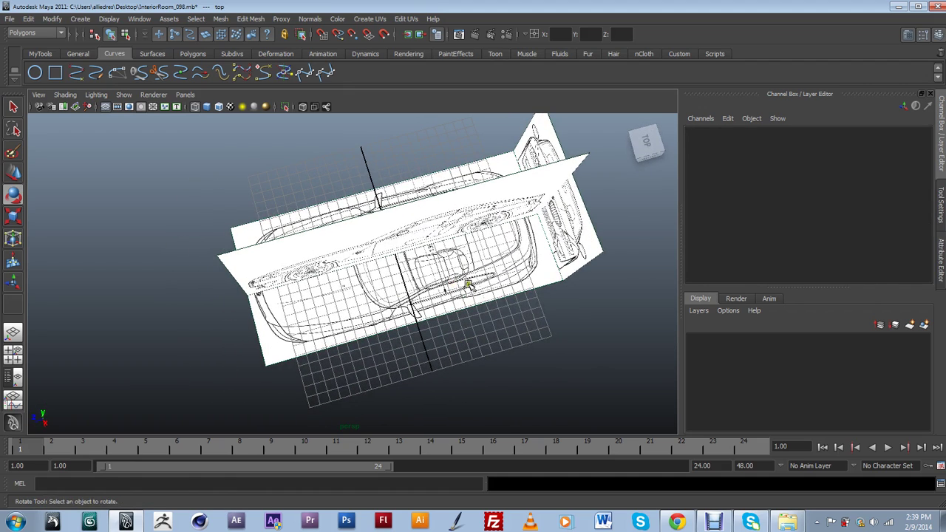
{"action": "left_click", "coordinate": [489, 370]}
{"action": "mouse_move", "coordinate": [474, 342]}
{"action": "left_mouse_down", "text": "alt"}
{"action": "mouse_move", "coordinate": [416, 315]}
{"action": "mouse_move", "coordinate": [450, 317]}
{"action": "mouse_move", "coordinate": [477, 390]}
{"action": "mouse_move", "coordinate": [487, 343]}
{"action": "left_mouse_up", "text": "alt"}
{"action": "left_click_drag", "start_coordinate": [547, 251], "coordinate": [526, 377], "text": "alt"}
{"action": "left_click", "coordinate": [536, 382]}
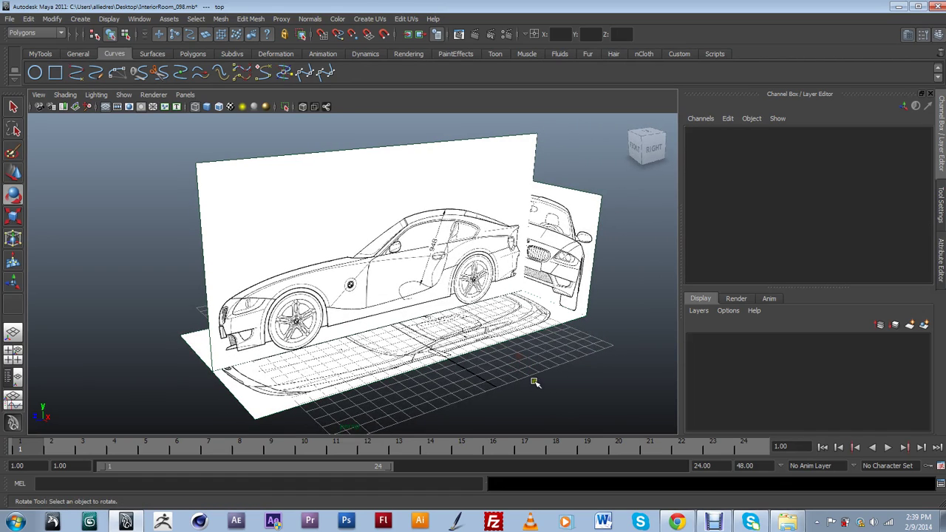
{"action": "left_click_drag", "start_coordinate": [469, 386], "coordinate": [445, 391], "text": "alt"}
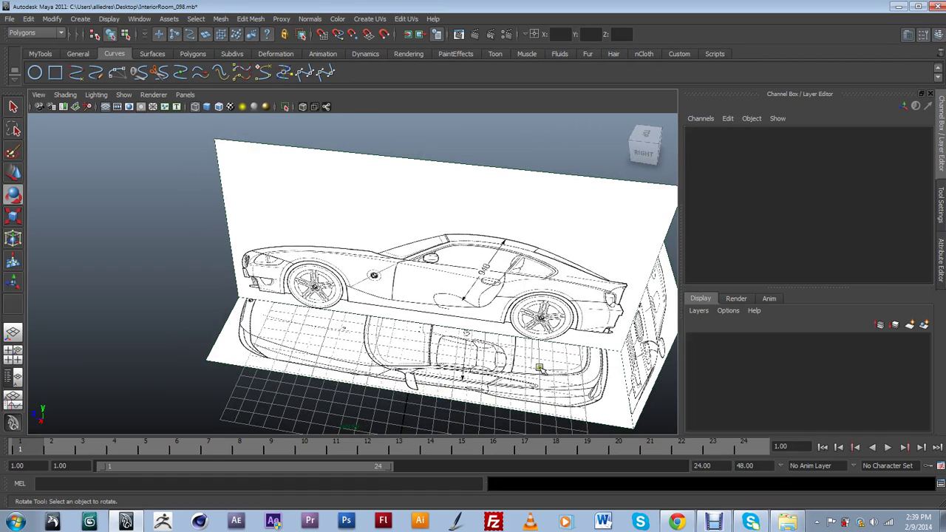
Step: Raise the top image plane through the car body, trying Center Y 5 and settling on 3
{"action": "left_click", "coordinate": [501, 392]}
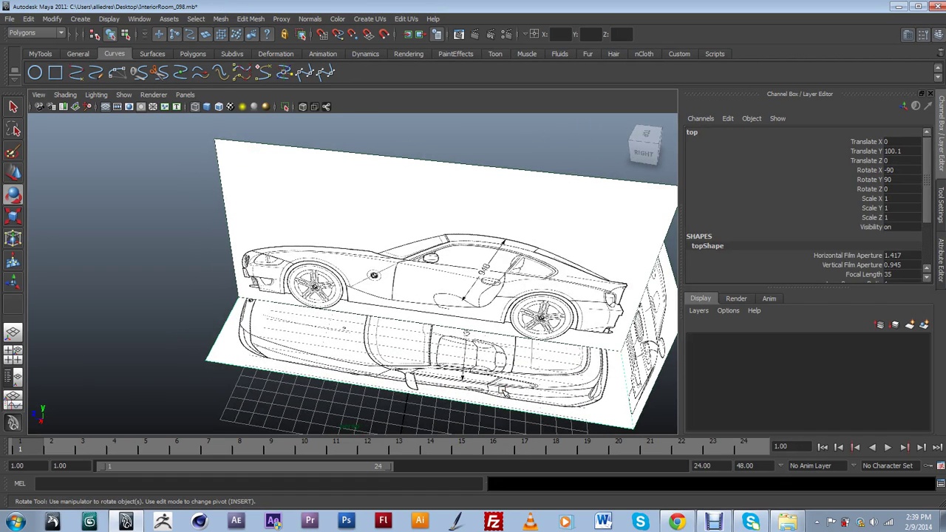
{"action": "left_click_drag", "start_coordinate": [451, 336], "coordinate": [418, 317], "text": "alt"}
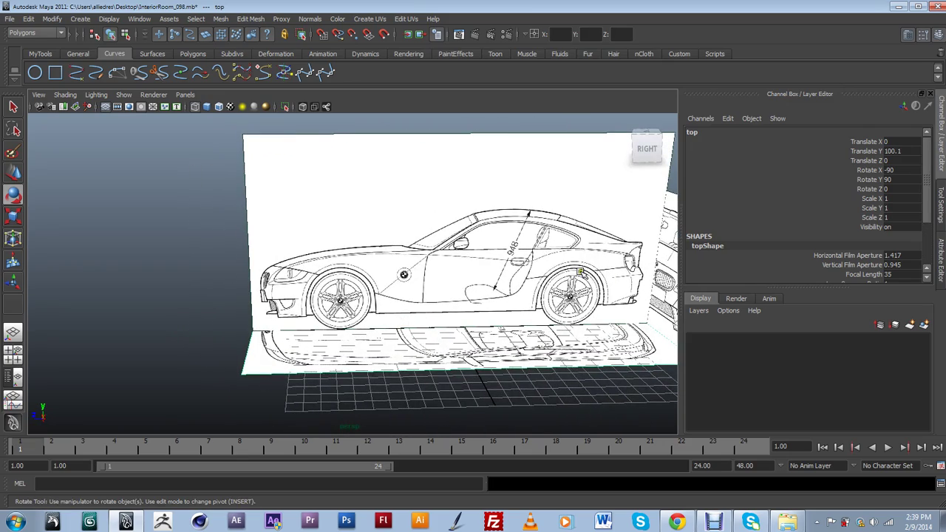
{"action": "left_click", "coordinate": [538, 348]}
{"action": "left_click", "coordinate": [942, 257]}
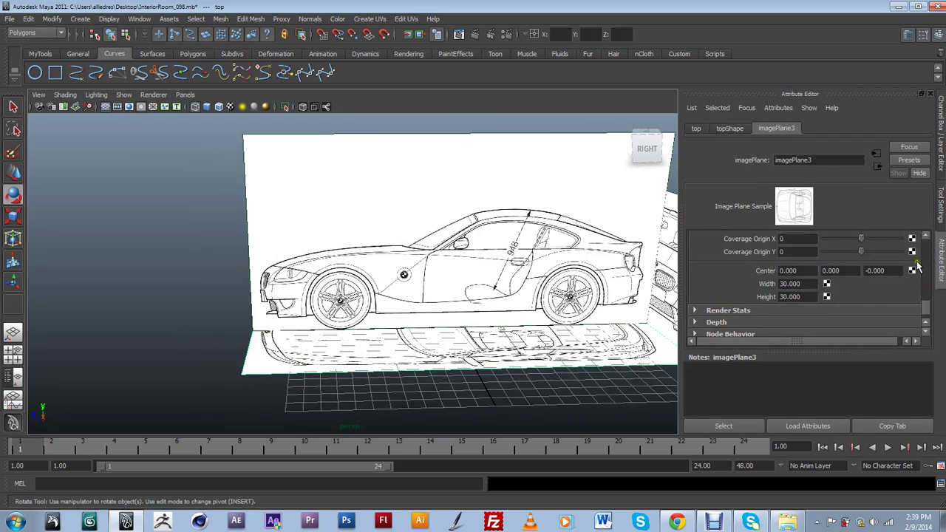
{"action": "left_click_drag", "start_coordinate": [542, 309], "coordinate": [556, 352], "text": "alt"}
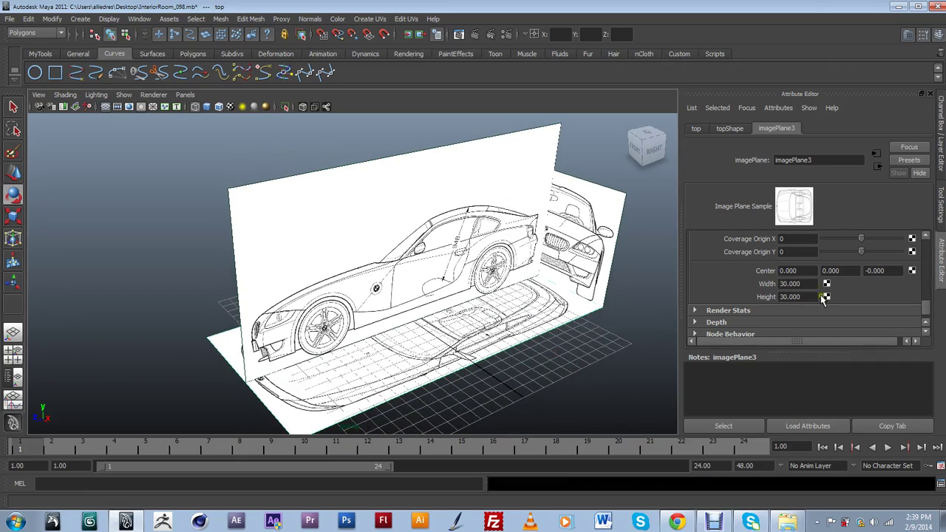
{"action": "left_click_drag", "start_coordinate": [466, 315], "coordinate": [434, 313], "text": "alt"}
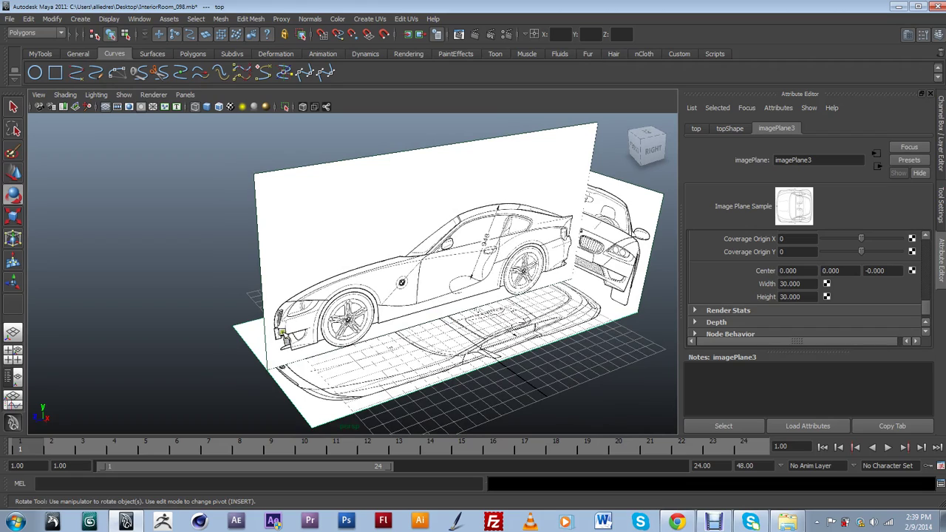
{"action": "left_click", "coordinate": [824, 273]}
{"action": "key", "text": "Return"}
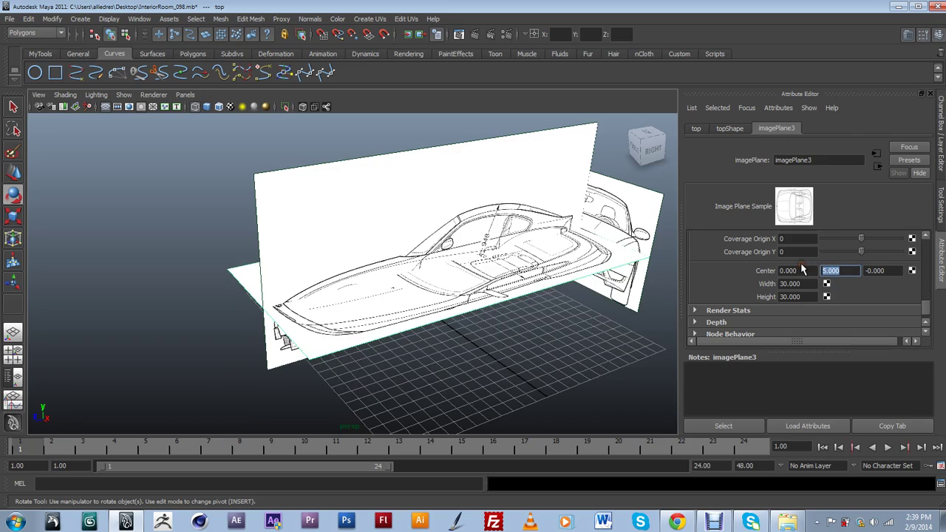
{"action": "type", "text": "3"}
{"action": "key", "text": "Return"}
Step: Compare the car's front and rear ends on the raised top plane with those on the side plane
{"action": "left_click_drag", "start_coordinate": [578, 296], "coordinate": [522, 323], "text": "alt"}
{"action": "middle_click_drag", "start_coordinate": [522, 323], "coordinate": [328, 358], "text": "alt"}
{"action": "right_click_drag", "start_coordinate": [327, 357], "coordinate": [426, 355], "text": "alt"}
{"action": "left_click_drag", "start_coordinate": [520, 345], "coordinate": [453, 194], "text": "alt"}
{"action": "middle_click_drag", "start_coordinate": [453, 194], "coordinate": [451, 202], "text": "alt"}
{"action": "left_click_drag", "start_coordinate": [451, 202], "coordinate": [456, 256], "text": "alt"}
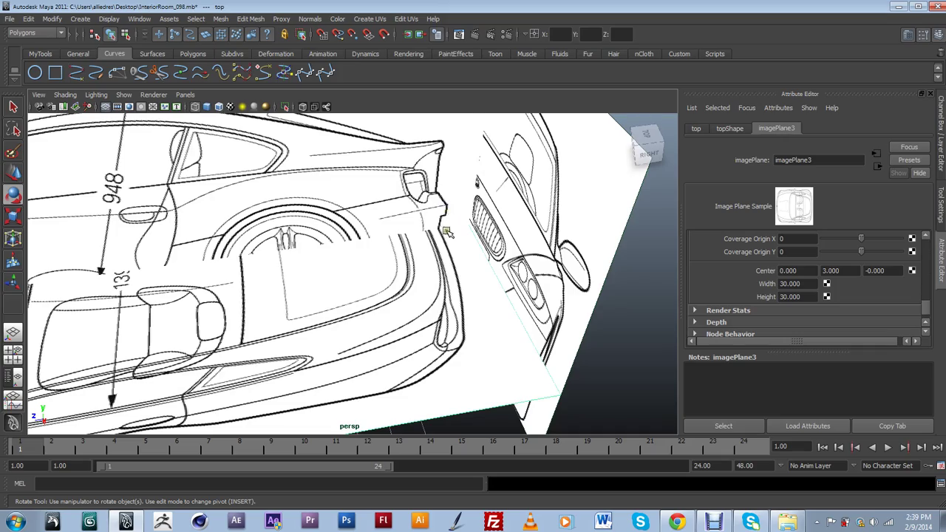
{"action": "scroll", "coordinate": [447, 232], "scroll_direction": "down", "scroll_amount": 5}
{"action": "left_click_drag", "start_coordinate": [389, 266], "coordinate": [374, 303], "text": "alt"}
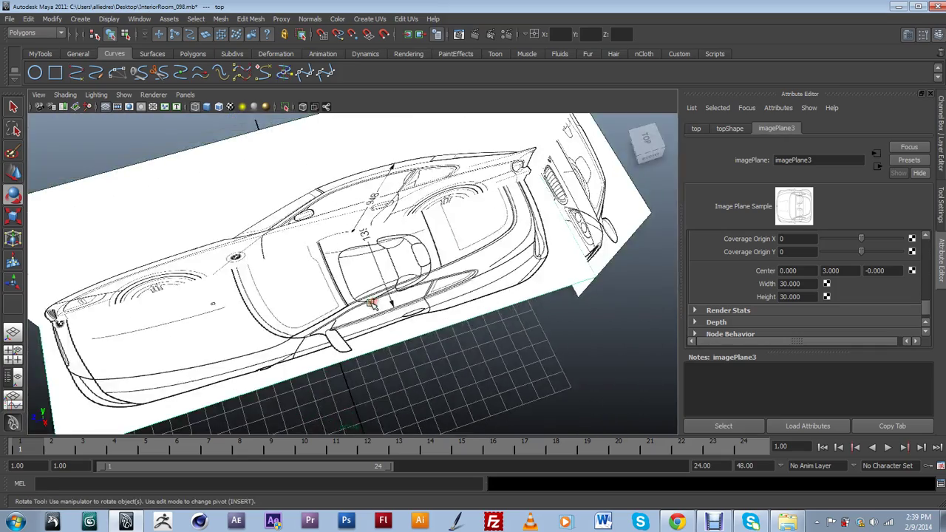
{"action": "scroll", "coordinate": [288, 321], "scroll_direction": "up", "scroll_amount": 6}
{"action": "scroll", "coordinate": [462, 303], "scroll_direction": "down", "scroll_amount": 4}
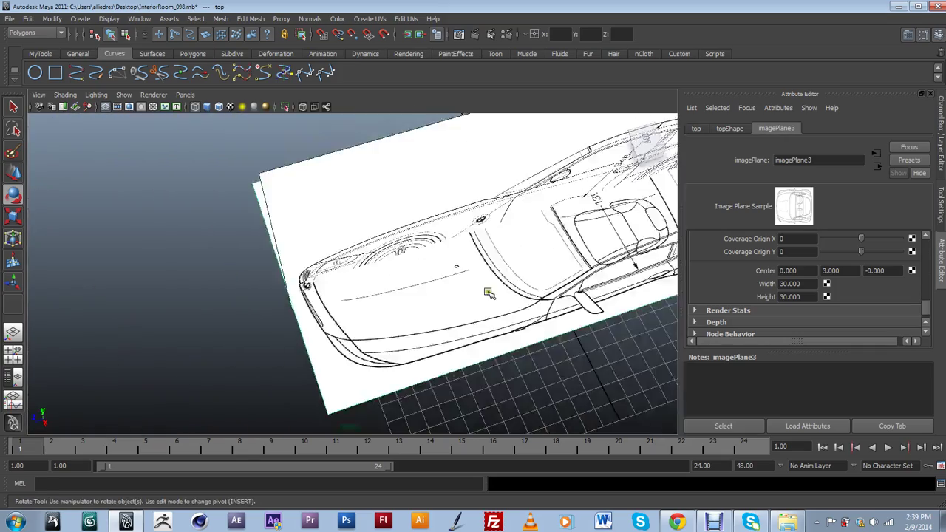
{"action": "left_click_drag", "start_coordinate": [600, 262], "coordinate": [292, 215], "text": "alt"}
{"action": "left_click_drag", "start_coordinate": [243, 303], "coordinate": [591, 288], "text": "alt"}
Step: Try shifting the top image plane with Center Z 0.5 and -0.5, and reset Center Z to 0
{"action": "left_click", "coordinate": [887, 271]}
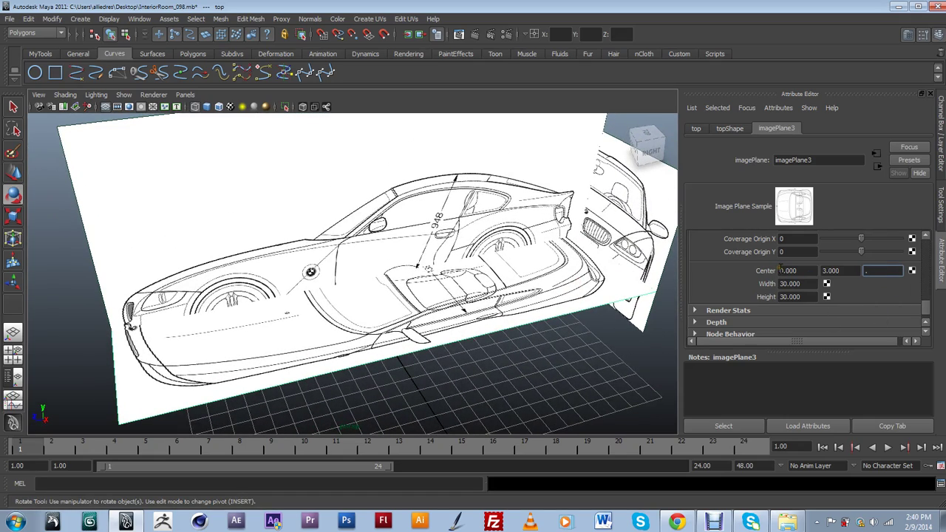
{"action": "key", "text": "Return"}
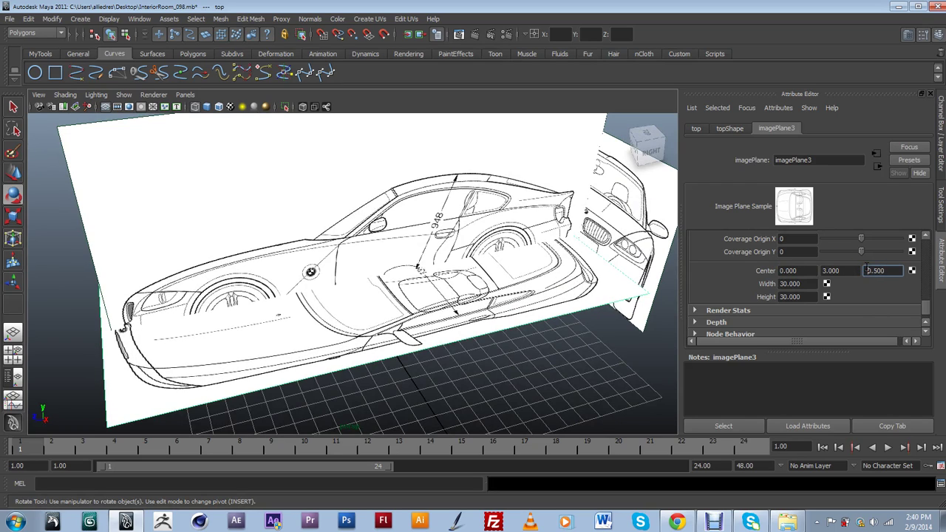
{"action": "key", "text": "Return"}
{"action": "left_click_drag", "start_coordinate": [390, 334], "coordinate": [362, 355], "text": "alt"}
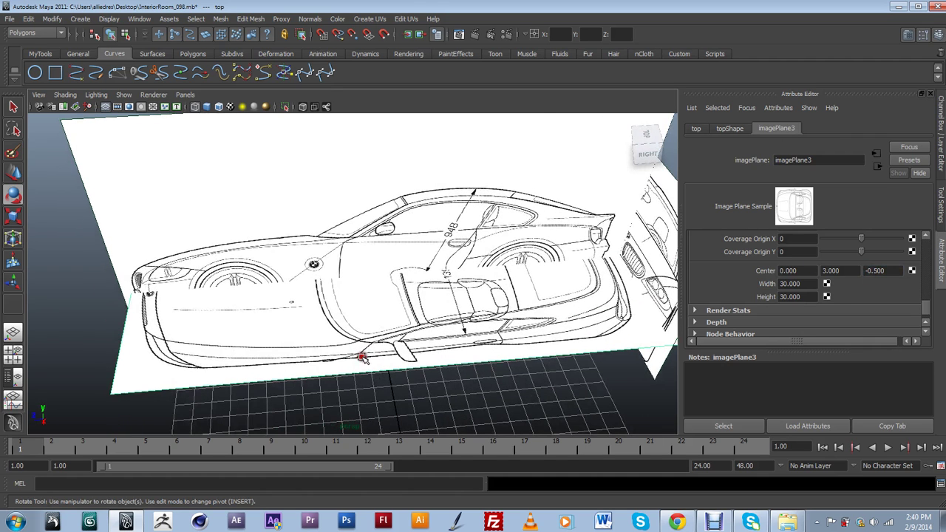
{"action": "left_click_drag", "start_coordinate": [893, 272], "coordinate": [812, 271]}
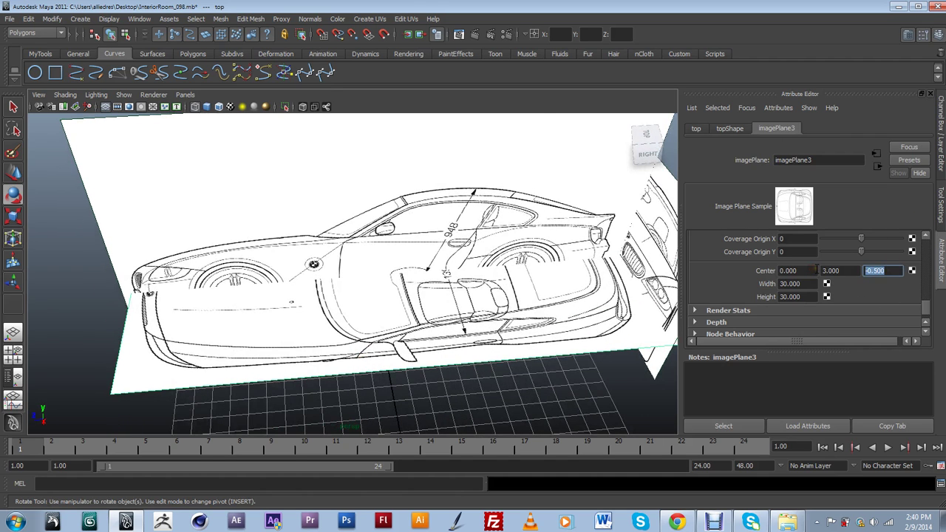
{"action": "type", "text": "0"}
{"action": "key", "text": "Return"}
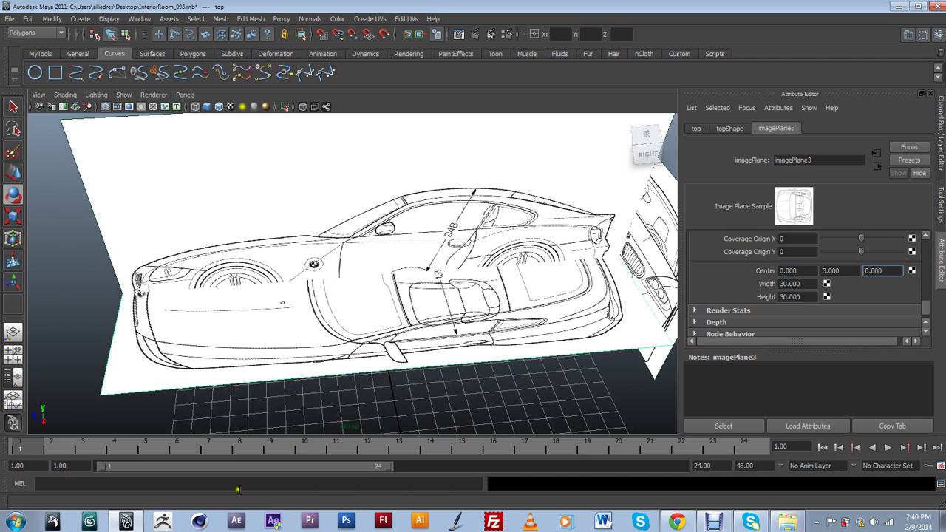
Step: Match the top blueprint's car length to the side view, trying width 31 and settling on 30.5
{"action": "left_click_drag", "start_coordinate": [435, 251], "coordinate": [450, 271], "text": "alt"}
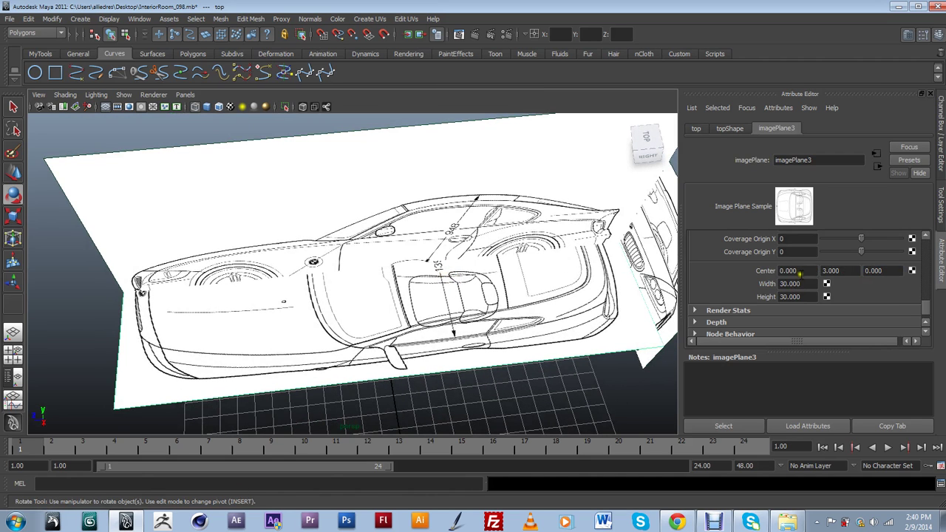
{"action": "left_click_drag", "start_coordinate": [796, 285], "coordinate": [771, 298]}
{"action": "type", "text": "31"}
{"action": "key", "text": "Return"}
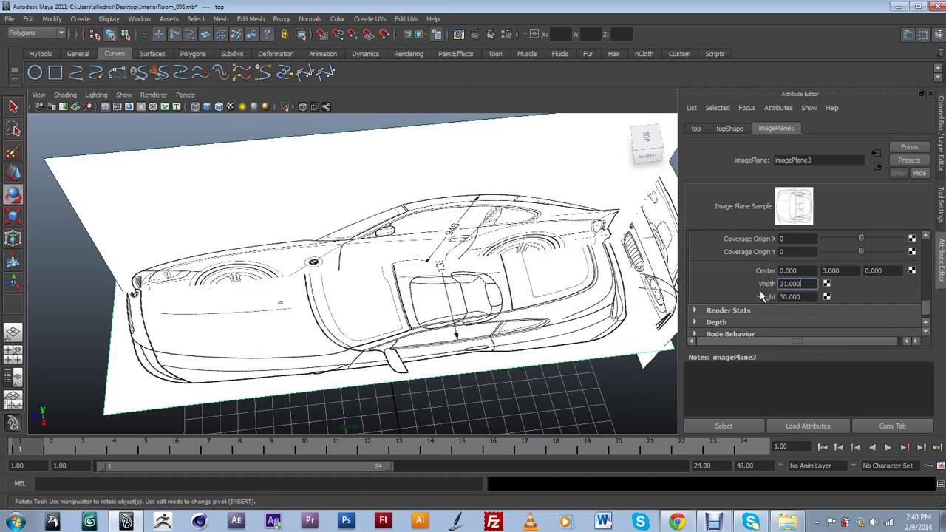
{"action": "left_click_drag", "start_coordinate": [806, 286], "coordinate": [818, 294]}
{"action": "type", "text": "30.5"}
{"action": "key", "text": "Return"}
Step: Shift the top image plane along the car's length, trying Center Z -0.3 and settling on -0.2
{"action": "left_click_drag", "start_coordinate": [539, 249], "coordinate": [530, 235], "text": "alt"}
{"action": "left_click", "coordinate": [870, 272]}
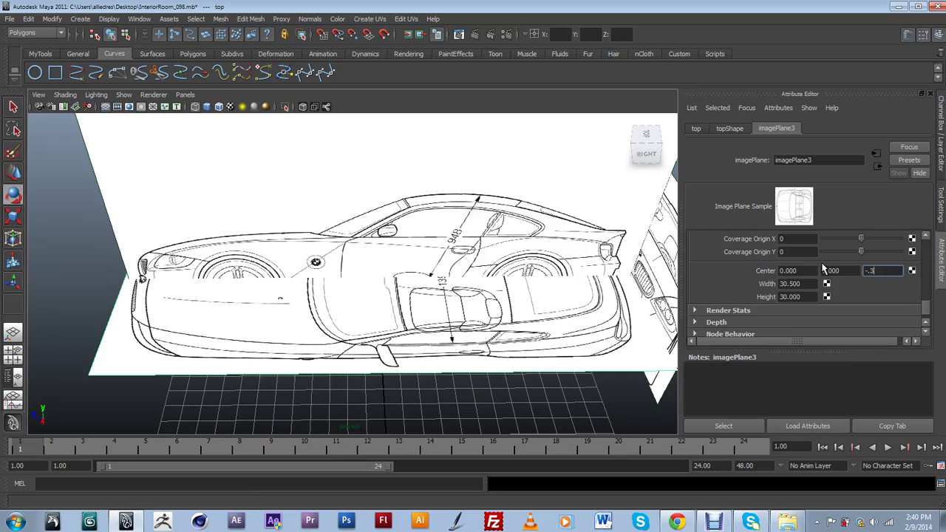
{"action": "key", "text": "Return"}
{"action": "left_click_drag", "start_coordinate": [453, 259], "coordinate": [433, 254], "text": "alt"}
{"action": "middle_click_drag", "start_coordinate": [195, 323], "coordinate": [225, 318], "text": "alt"}
{"action": "double_click", "coordinate": [880, 272]}
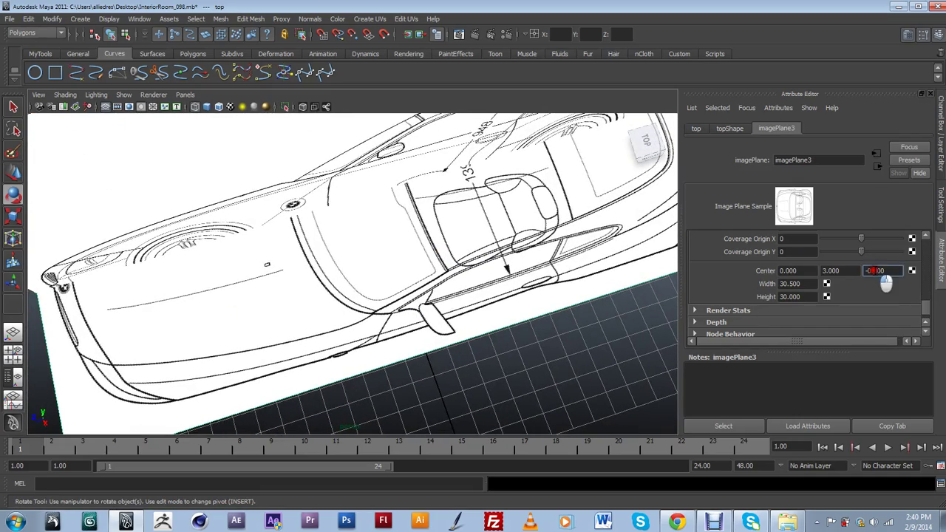
{"action": "key", "text": "Return"}
{"action": "left_click_drag", "start_coordinate": [277, 275], "coordinate": [278, 177], "text": "alt"}
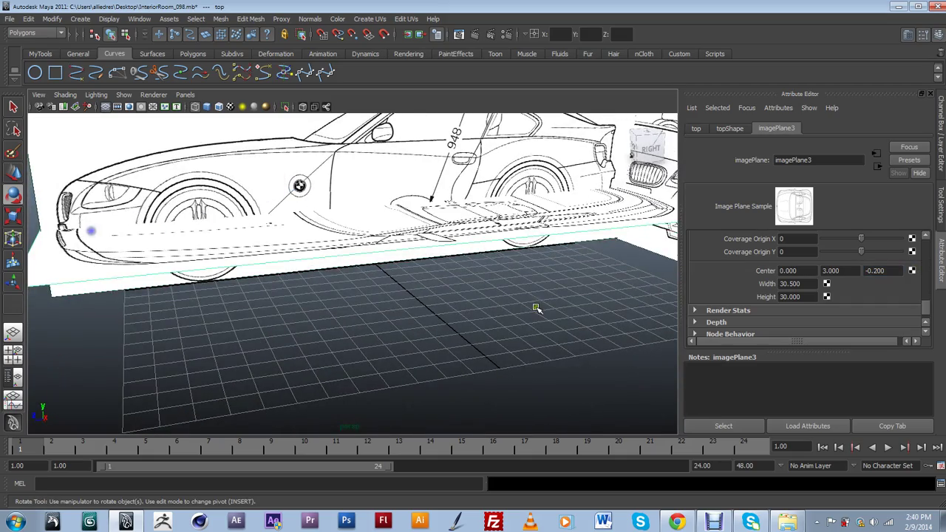
{"action": "left_click_drag", "start_coordinate": [92, 232], "coordinate": [348, 306], "text": "alt"}
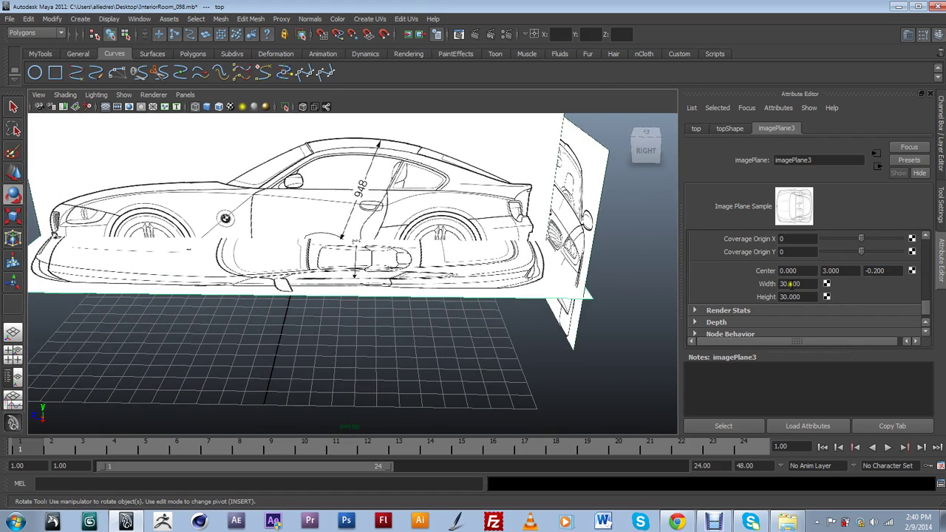
Step: Fine-tune the top blueprint's car length against the side view by setting the plane's width to 30.3
{"action": "double_click", "coordinate": [793, 284]}
{"action": "type", "text": "3"}
{"action": "key", "text": "Return"}
{"action": "left_click_drag", "start_coordinate": [474, 263], "coordinate": [468, 322], "text": "alt"}
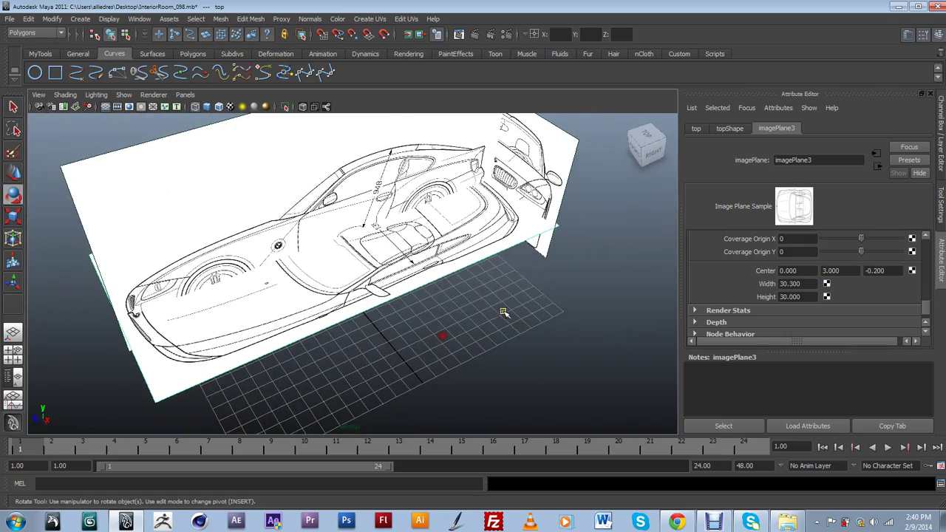
Step: Lower the top image plane back to ground level by setting its Center Y to 0
{"action": "left_click_drag", "start_coordinate": [416, 352], "coordinate": [464, 342], "text": "alt"}
{"action": "left_click_drag", "start_coordinate": [842, 269], "coordinate": [818, 271]}
{"action": "type", "text": "0"}
{"action": "key", "text": "Return"}
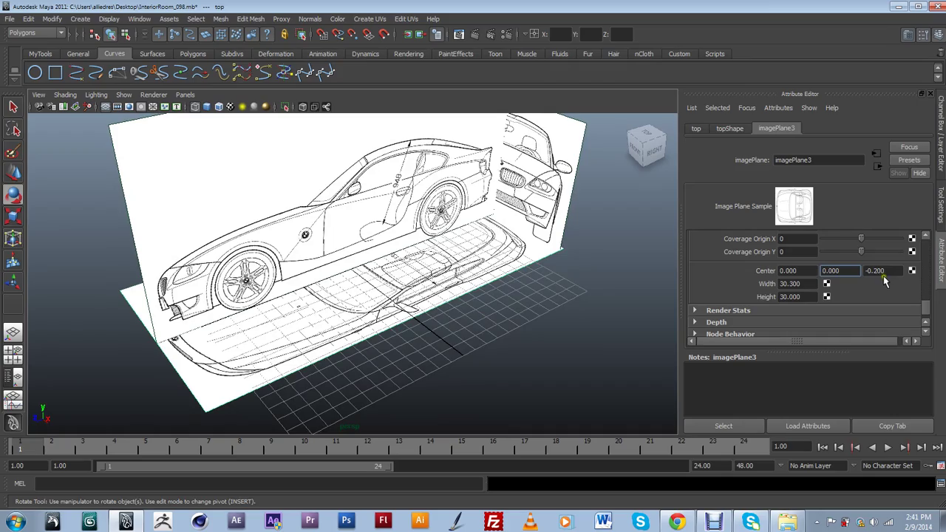
{"action": "left_click_drag", "start_coordinate": [493, 275], "coordinate": [415, 330], "text": "alt"}
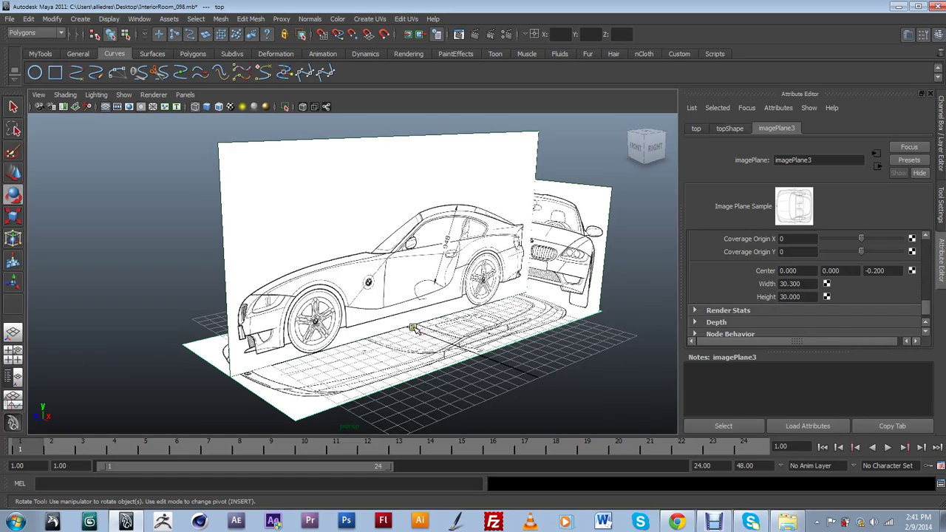
Step: Move the side image plane sideways off the car's centre line by setting its Center X to -3
{"action": "left_click", "coordinate": [417, 221]}
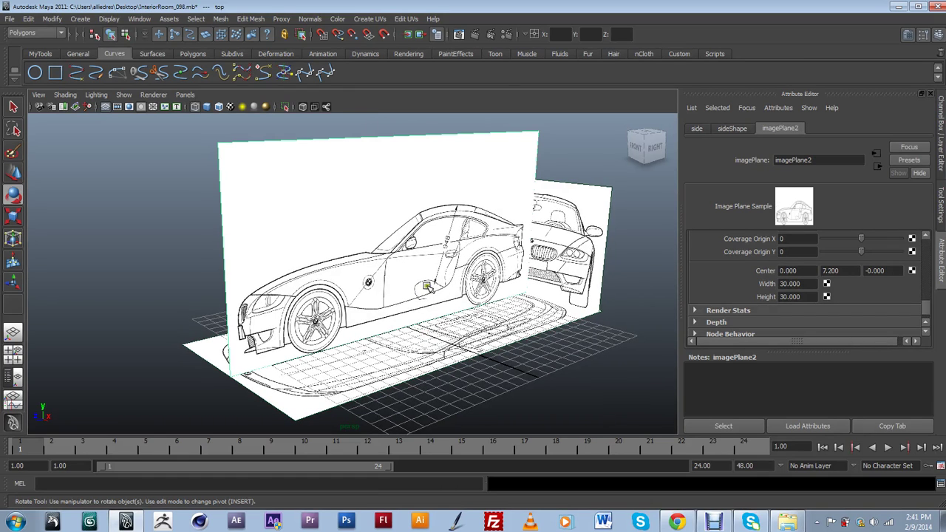
{"action": "left_click_drag", "start_coordinate": [472, 368], "coordinate": [527, 369], "text": "alt"}
{"action": "middle_click_drag", "start_coordinate": [553, 342], "coordinate": [580, 347], "text": "alt"}
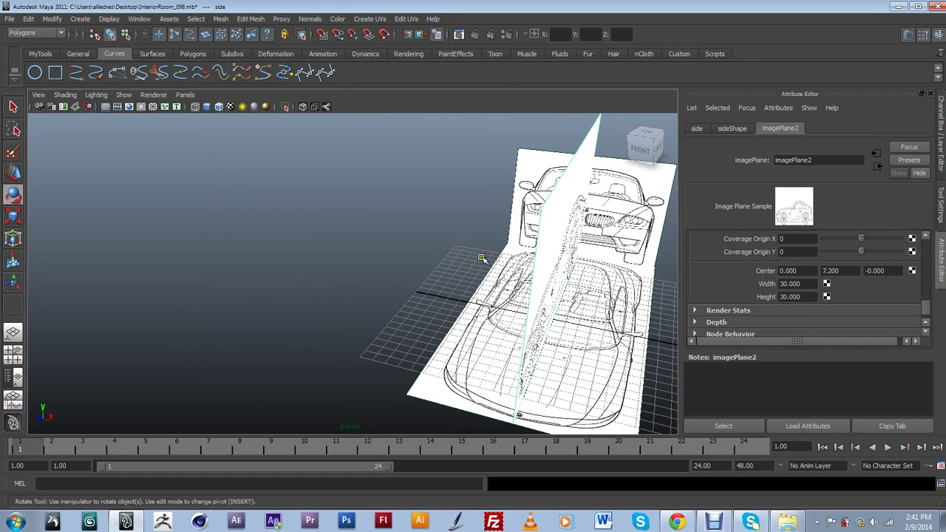
{"action": "left_click_drag", "start_coordinate": [645, 300], "coordinate": [596, 312], "text": "alt"}
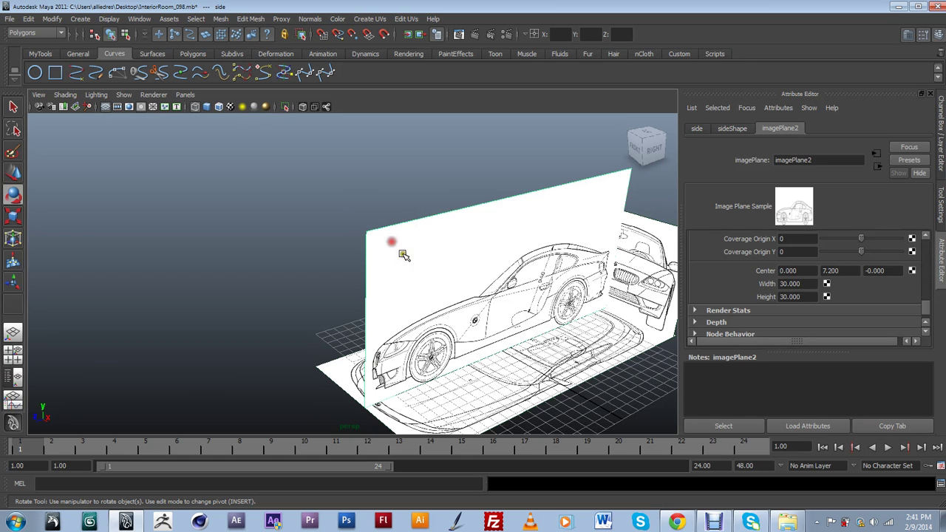
{"action": "middle_click_drag", "start_coordinate": [484, 308], "coordinate": [381, 262], "text": "alt"}
{"action": "mouse_move", "coordinate": [481, 289]}
{"action": "left_mouse_down", "text": "alt"}
{"action": "mouse_move", "coordinate": [473, 264]}
{"action": "mouse_move", "coordinate": [491, 280]}
{"action": "left_mouse_up", "text": "alt"}
{"action": "left_click", "coordinate": [795, 270]}
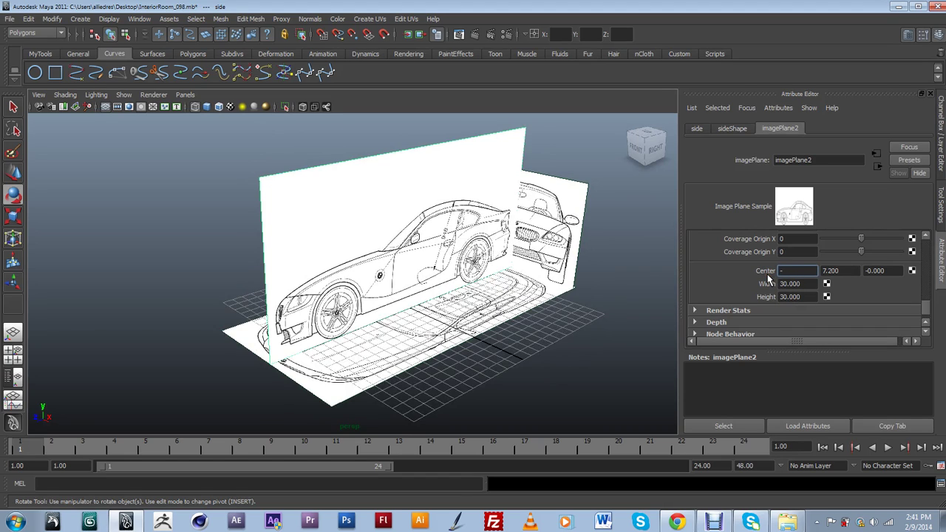
{"action": "type", "text": "-3"}
{"action": "key", "text": "Return"}
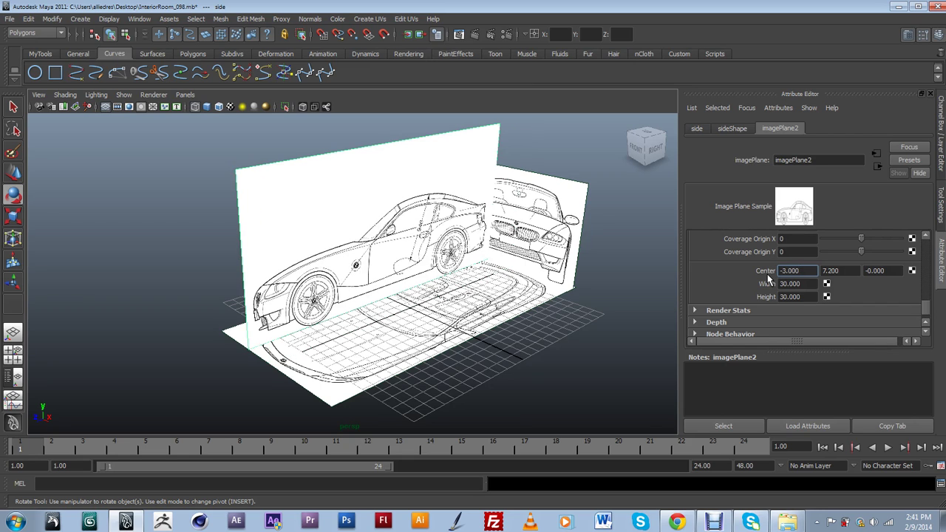
Step: Push the side image plane out beside the top blueprint, trying Center X -5 and -8 and settling on -7
{"action": "left_click", "coordinate": [782, 270]}
{"action": "type", "text": "-5"}
{"action": "key", "text": "Return"}
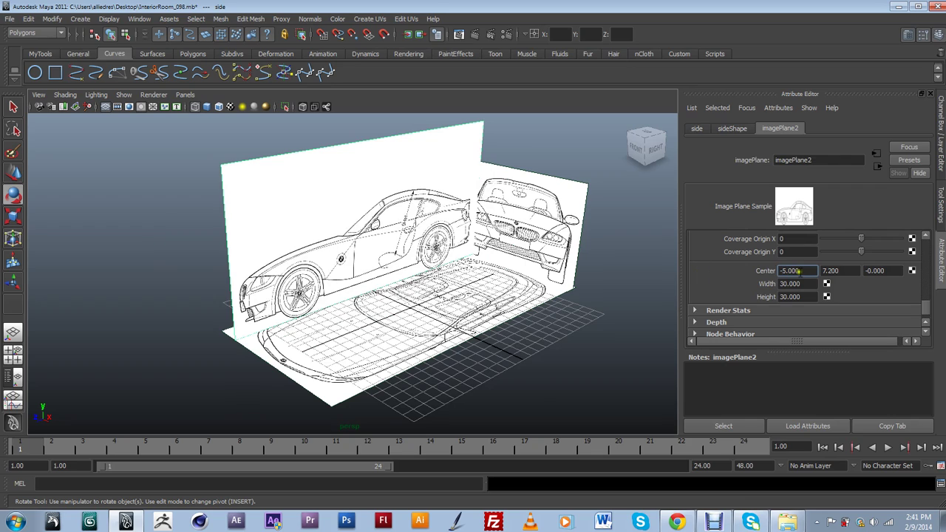
{"action": "type", "text": "-8"}
{"action": "key", "text": "Return"}
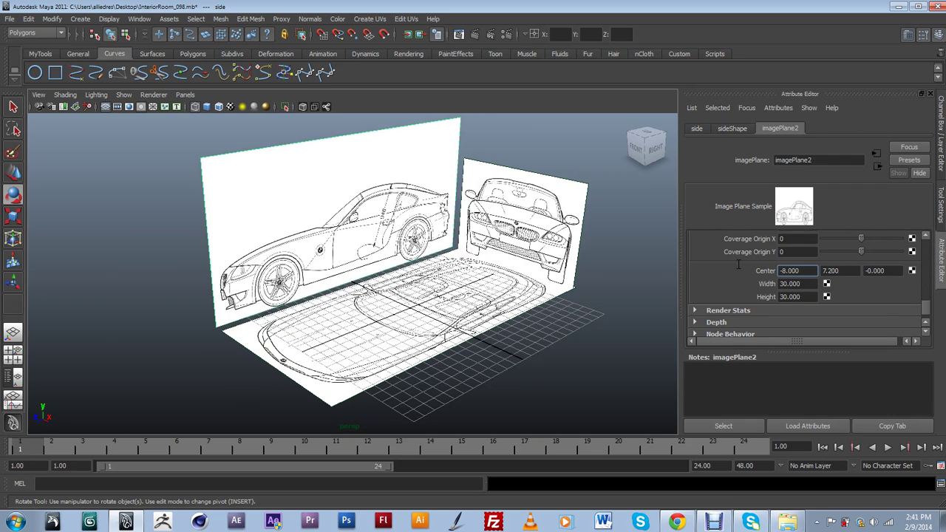
{"action": "left_click_drag", "start_coordinate": [367, 284], "coordinate": [355, 276], "text": "alt"}
{"action": "left_click", "coordinate": [790, 270]}
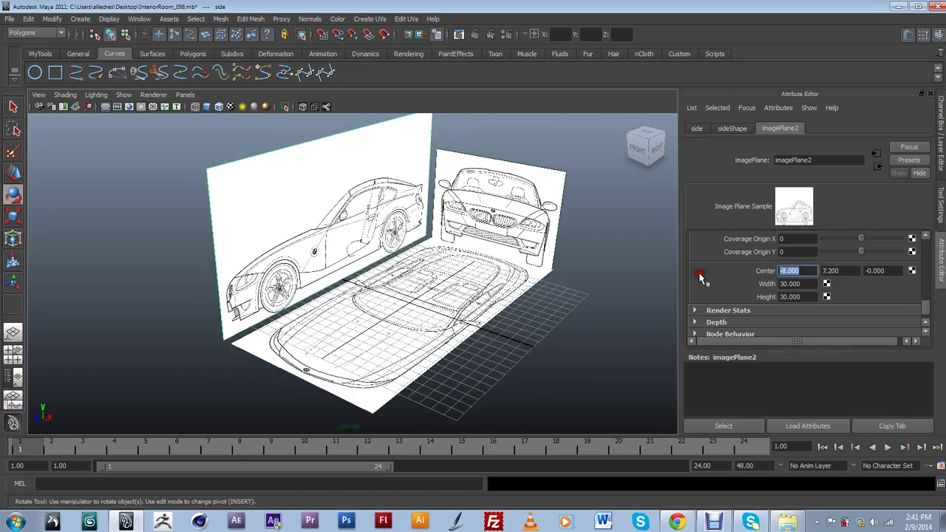
{"action": "type", "text": "-7"}
{"action": "key", "text": "Return"}
{"action": "left_click_drag", "start_coordinate": [395, 300], "coordinate": [398, 345], "text": "alt"}
Step: Check the front and side blueprints against the grid in the orthographic front and side views
{"action": "left_click", "coordinate": [185, 96]}
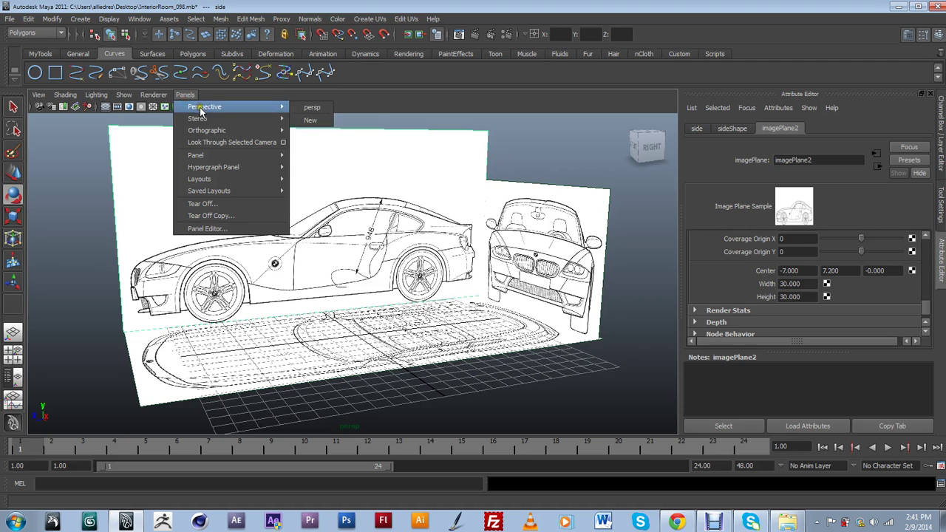
{"action": "left_click", "coordinate": [312, 131]}
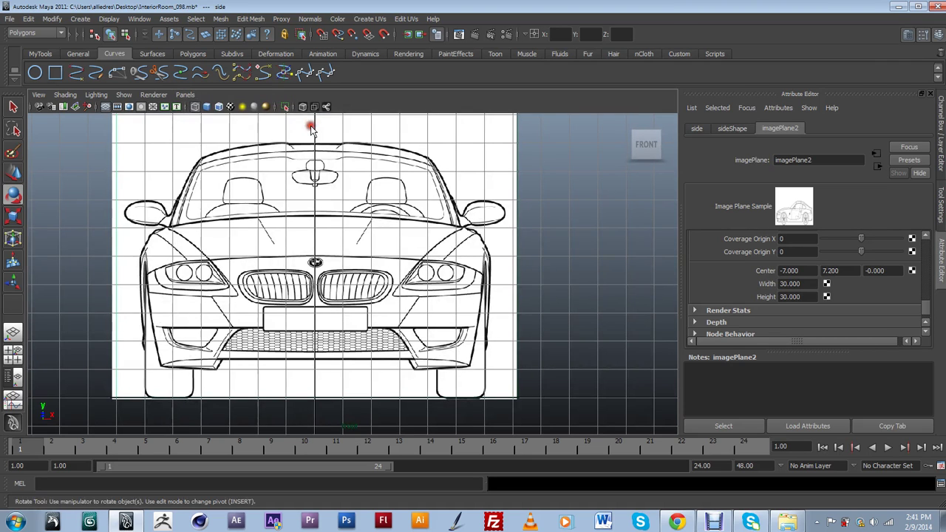
{"action": "left_click", "coordinate": [186, 96]}
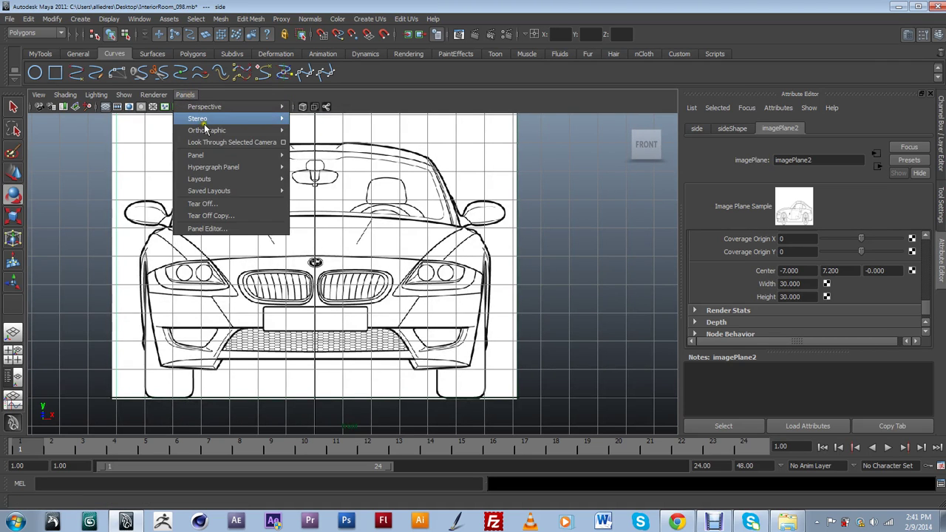
{"action": "mouse_move", "coordinate": [211, 130]}
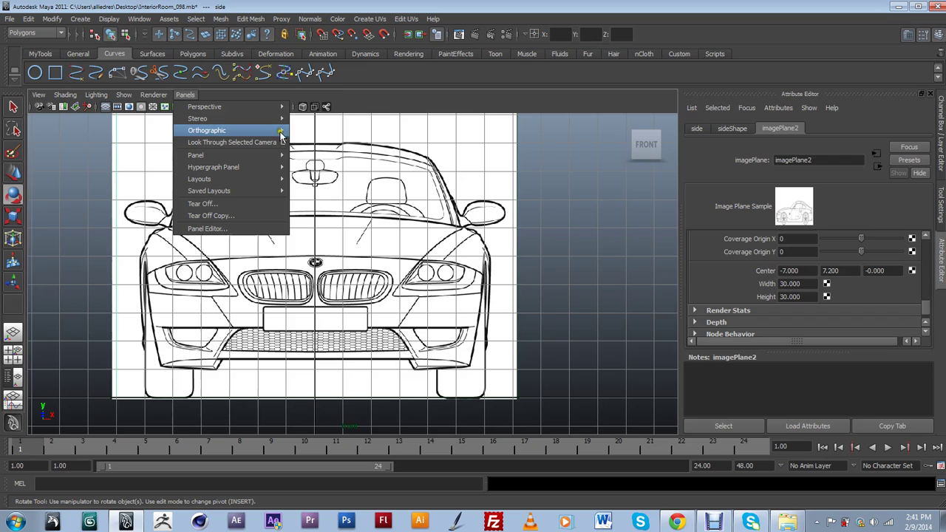
{"action": "left_click", "coordinate": [310, 143]}
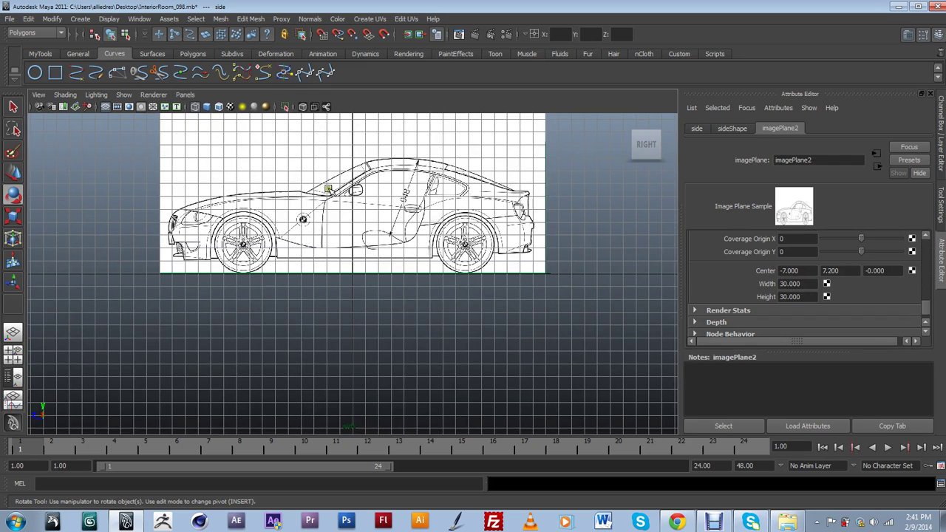
{"action": "scroll", "coordinate": [408, 244], "scroll_direction": "up", "scroll_amount": 3}
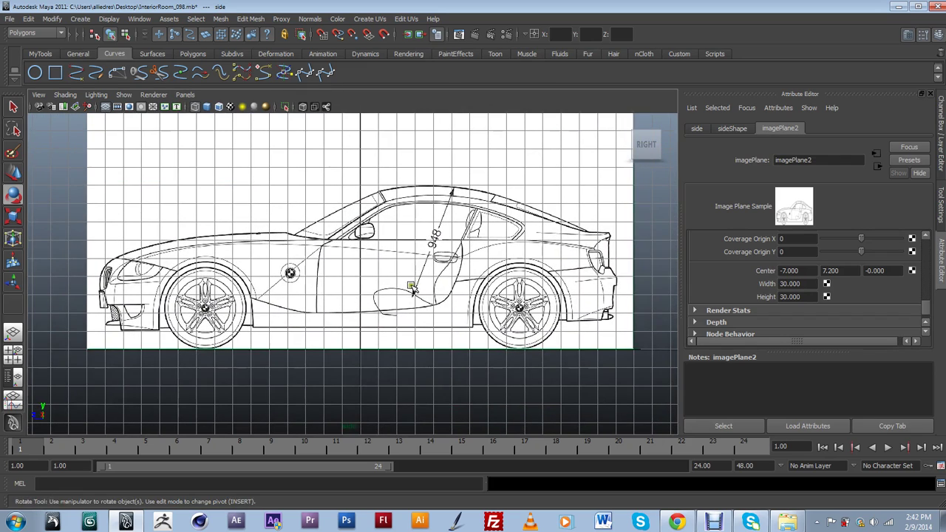
Step: Examine the arrangement of the front, side and top image planes in the perspective view
{"action": "left_click_drag", "start_coordinate": [399, 280], "coordinate": [431, 281]}
{"action": "middle_click_drag", "start_coordinate": [432, 281], "coordinate": [455, 281], "text": "alt"}
{"action": "left_click_drag", "start_coordinate": [455, 281], "coordinate": [400, 290], "text": "alt"}
{"action": "middle_click_drag", "start_coordinate": [400, 289], "coordinate": [419, 302], "text": "alt"}
{"action": "left_click_drag", "start_coordinate": [418, 301], "coordinate": [397, 308], "text": "alt"}
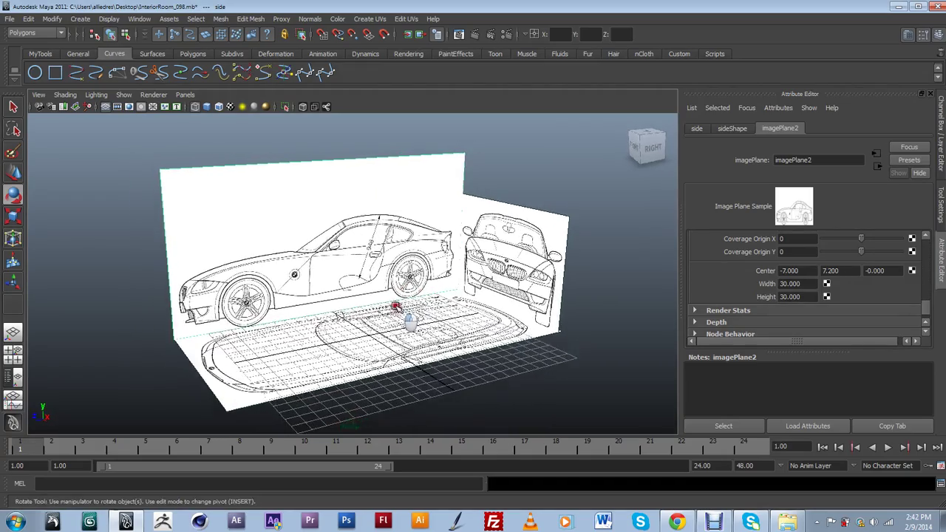
{"action": "right_click_drag", "start_coordinate": [397, 308], "coordinate": [399, 287], "text": "alt"}
{"action": "left_click_drag", "start_coordinate": [399, 288], "coordinate": [412, 288], "text": "alt"}
{"action": "middle_click_drag", "start_coordinate": [413, 288], "coordinate": [419, 302], "text": "alt"}
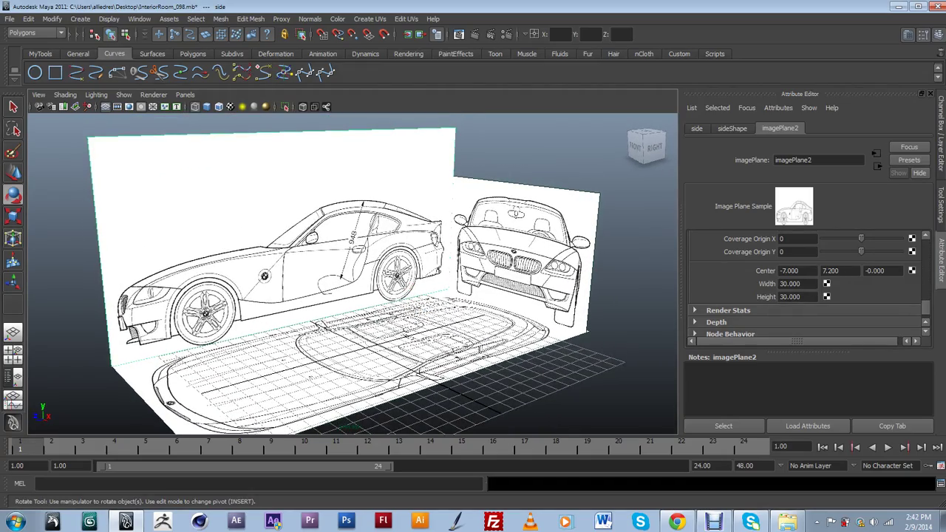